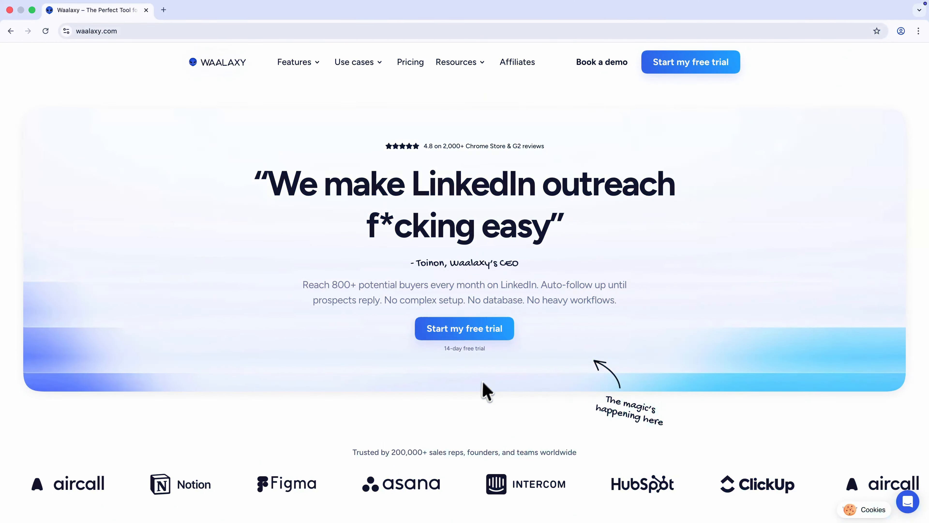
# Start the Waalaxy free trial and add the "Waalaxy - LinkedIn Automation Tool" extension to Chrome
pyautogui.click(465, 327)
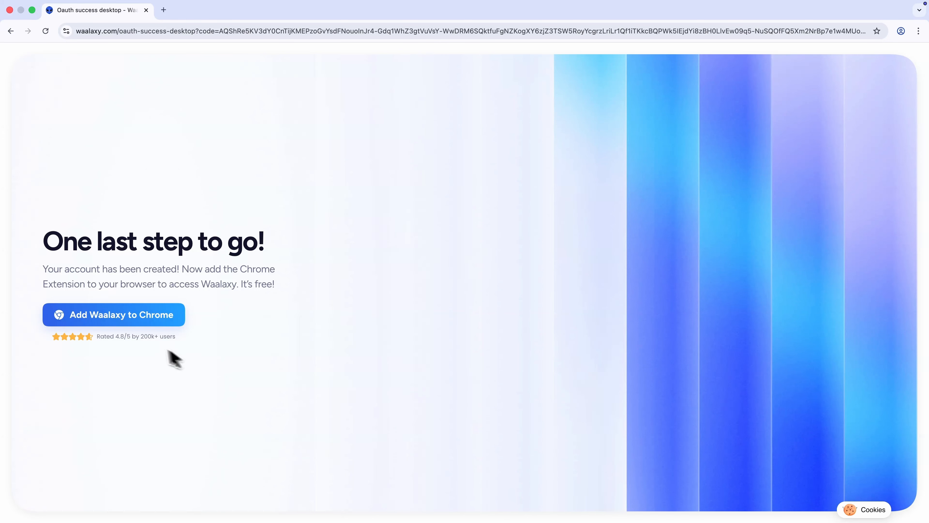
pyautogui.click(109, 318)
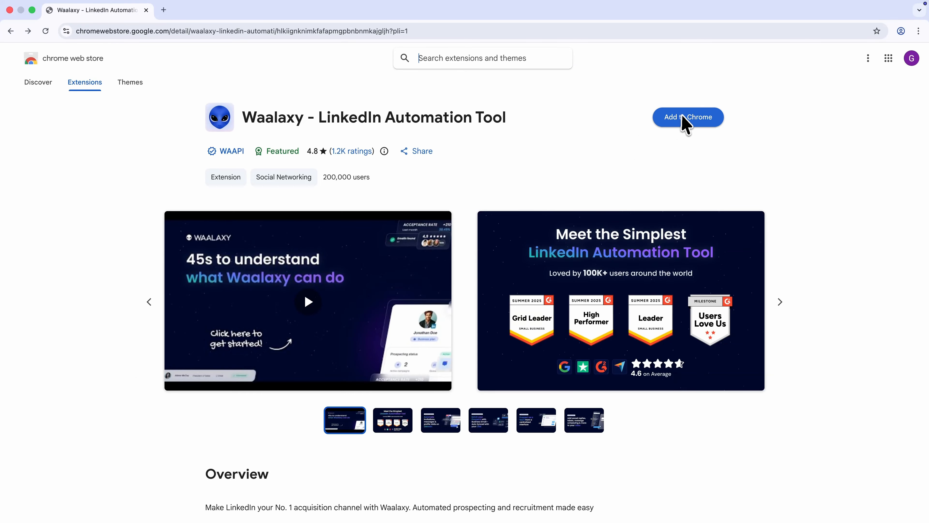
pyautogui.click(681, 117)
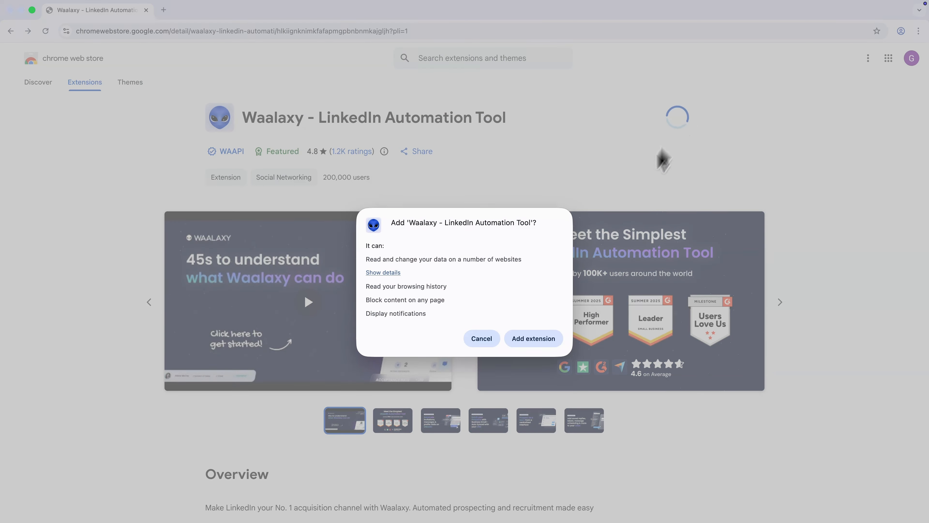
pyautogui.click(534, 338)
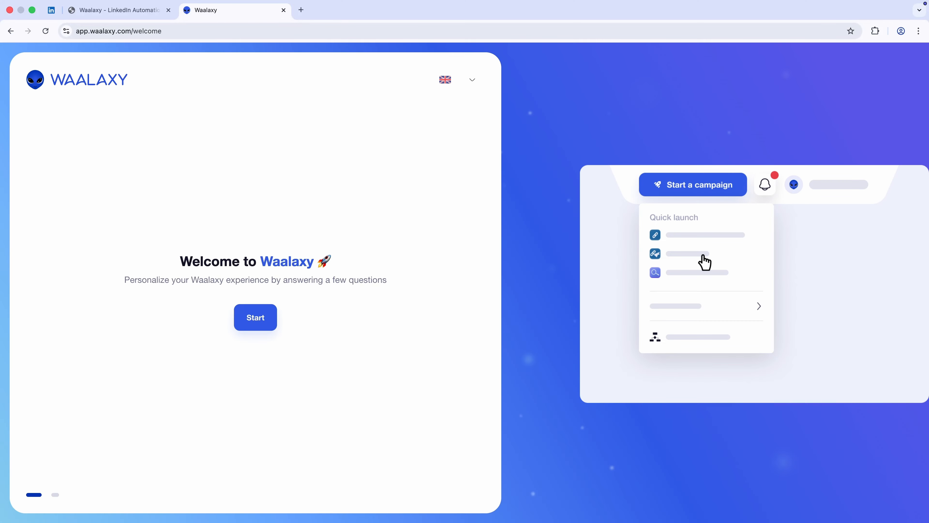
# Complete the onboarding questionnaire with CEO / Founder, Find prospects and generate leads, I already tested Waalaxy, and Youtube as answers
pyautogui.click(255, 317)
pyautogui.click(222, 269)
pyautogui.click(219, 286)
pyautogui.click(219, 311)
pyautogui.click(215, 329)
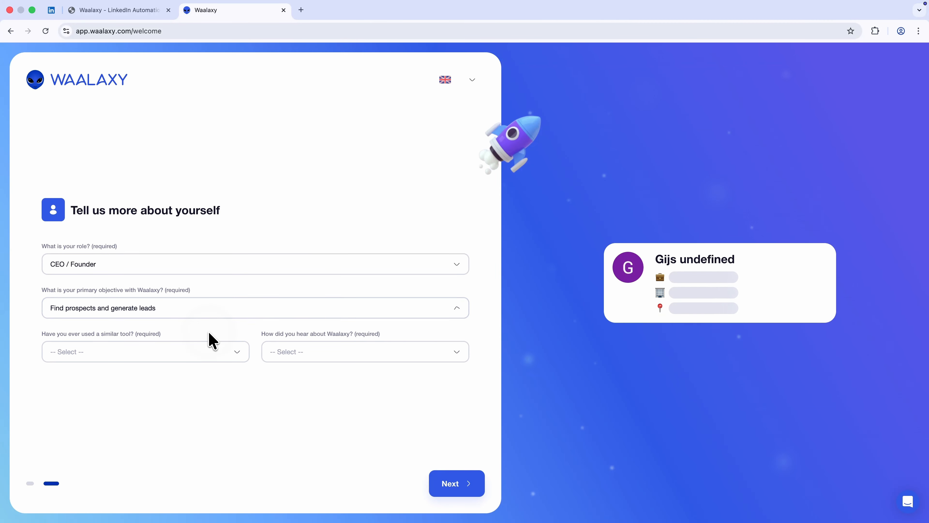
pyautogui.click(202, 352)
pyautogui.click(115, 405)
pyautogui.click(300, 351)
pyautogui.click(312, 444)
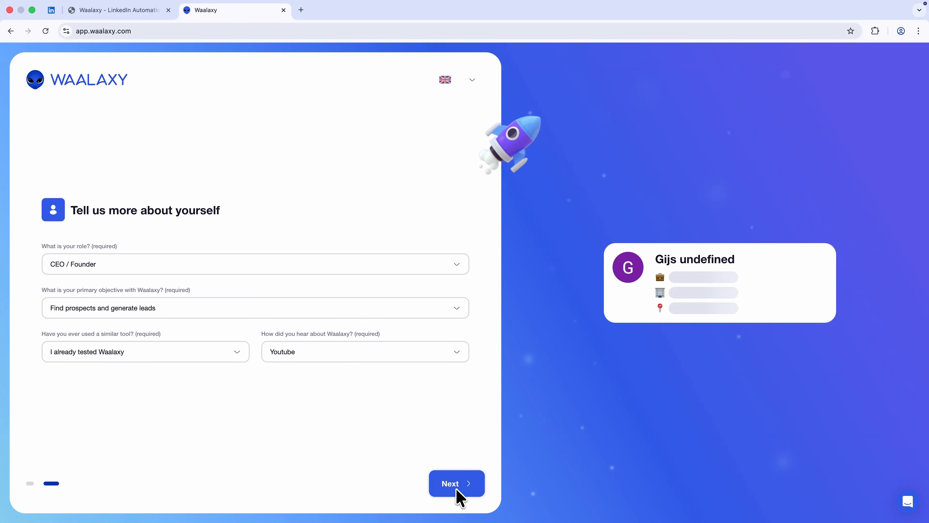
pyautogui.click(456, 490)
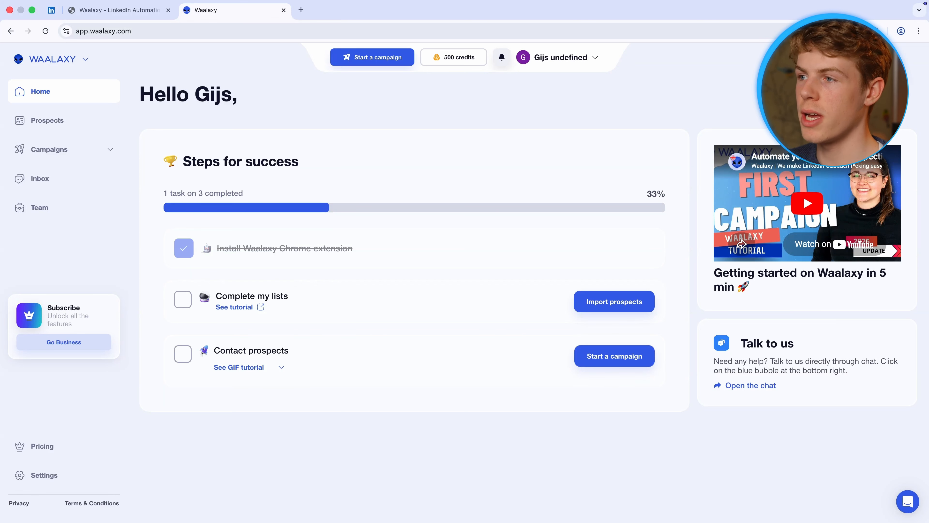
# Look through the Prospects, Campaigns, Inbox and Team pages of the new account
pyautogui.click(67, 128)
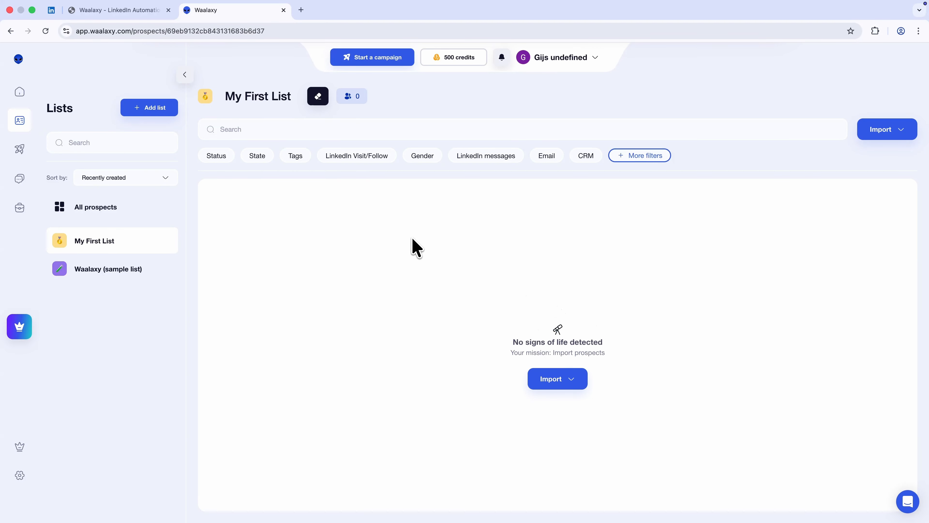
pyautogui.click(29, 150)
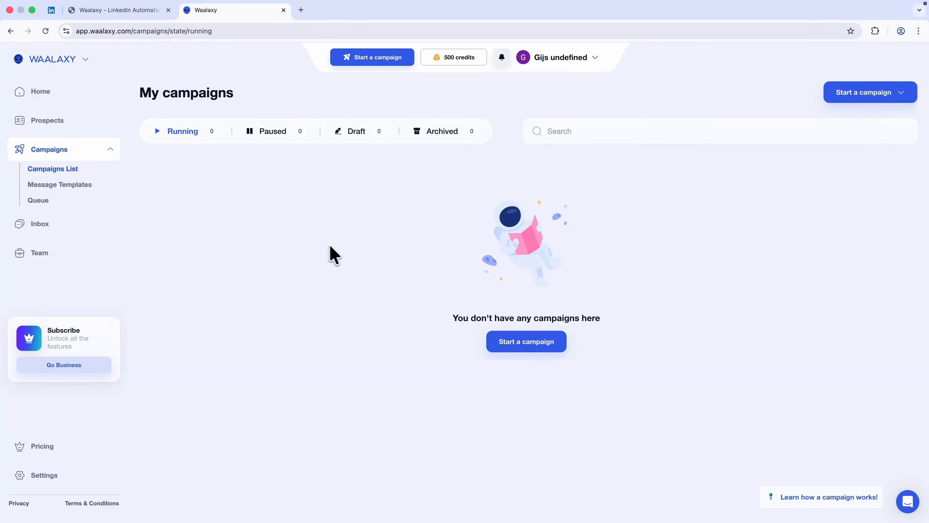
pyautogui.click(47, 227)
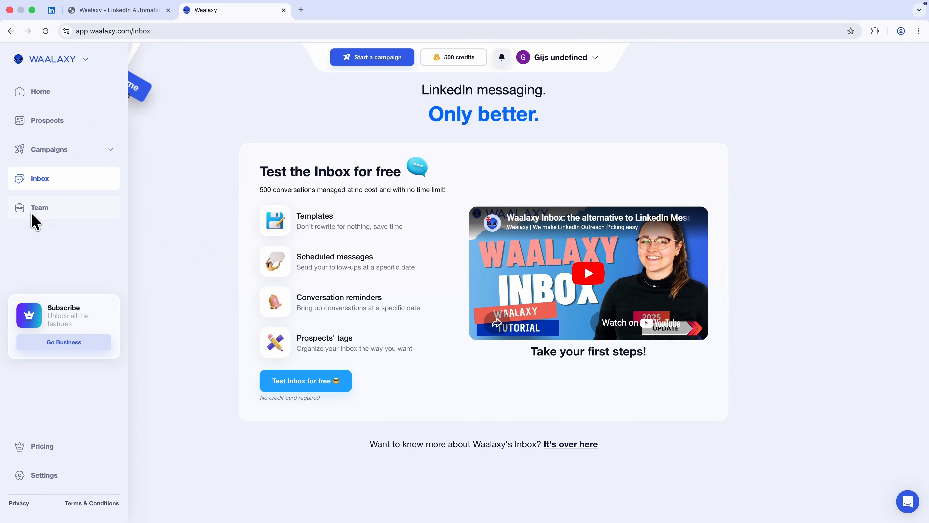
pyautogui.click(35, 209)
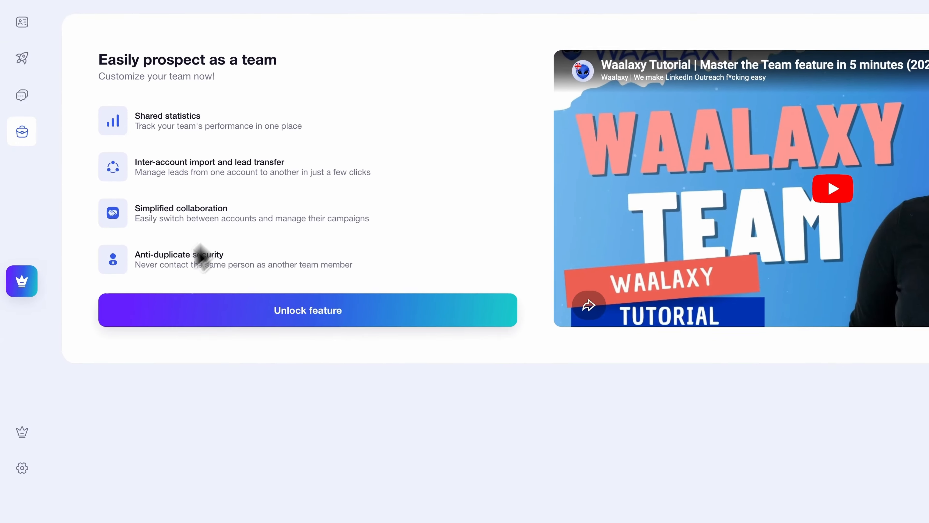
# Connect the LinkedIn account in the settings, entering the account password and the emailed verification code
pyautogui.moveTo(35, 455)
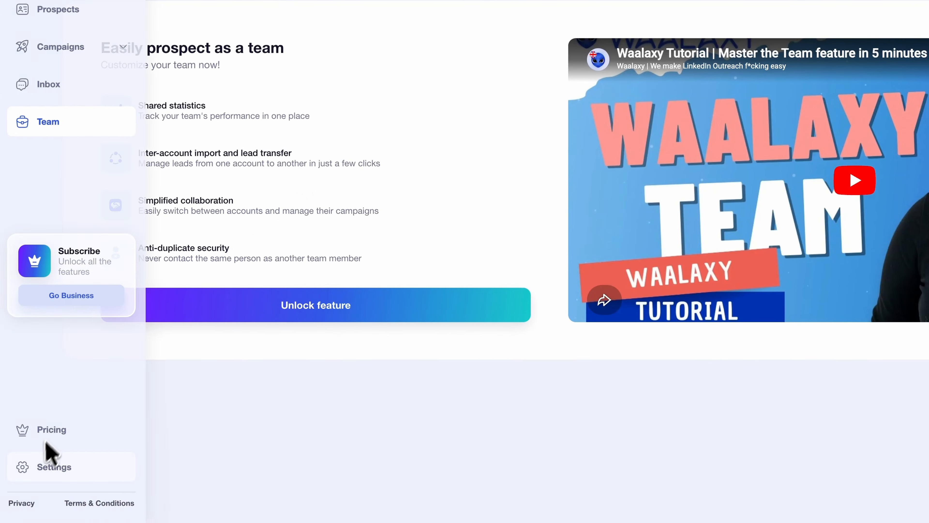
pyautogui.click(26, 476)
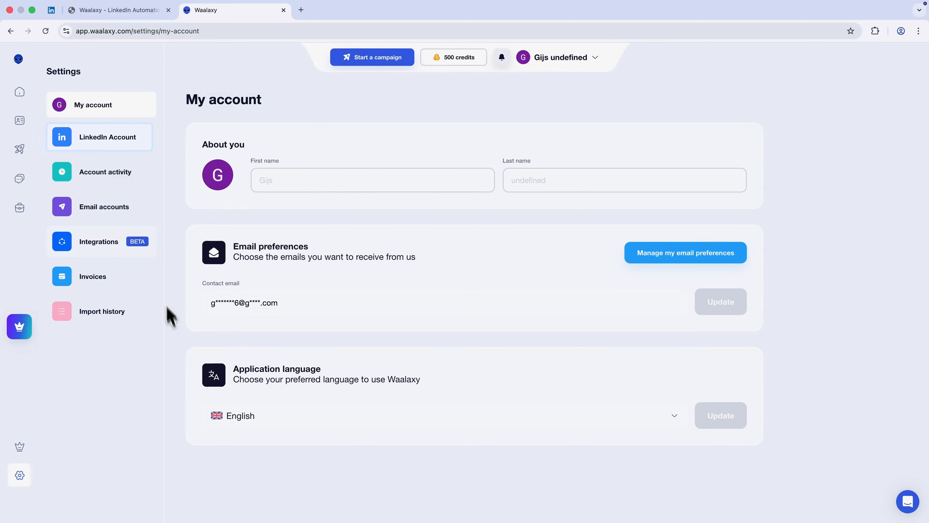
pyautogui.click(103, 149)
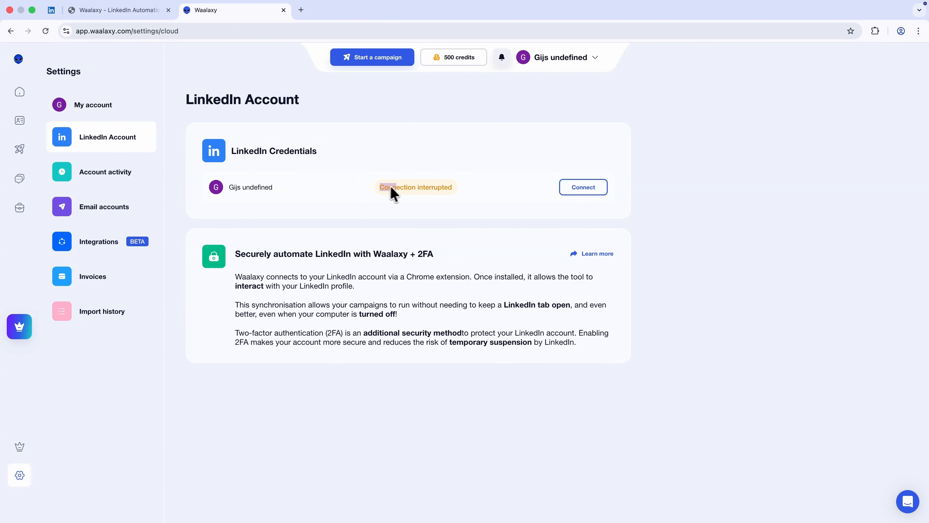
pyautogui.moveTo(390, 187); pyautogui.dragTo(444, 188)
pyautogui.click(476, 190)
pyautogui.click(578, 189)
pyautogui.click(447, 294)
pyautogui.write('•••••••••')
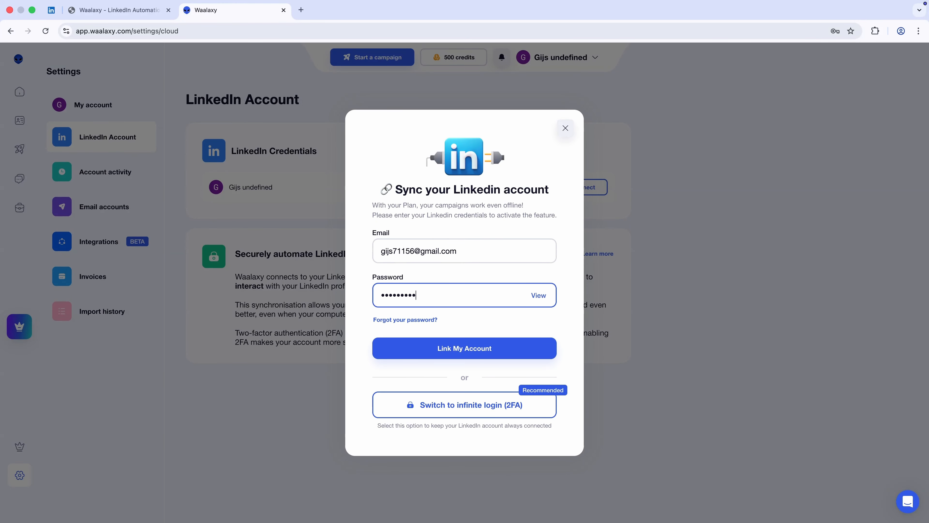
pyautogui.click(457, 350)
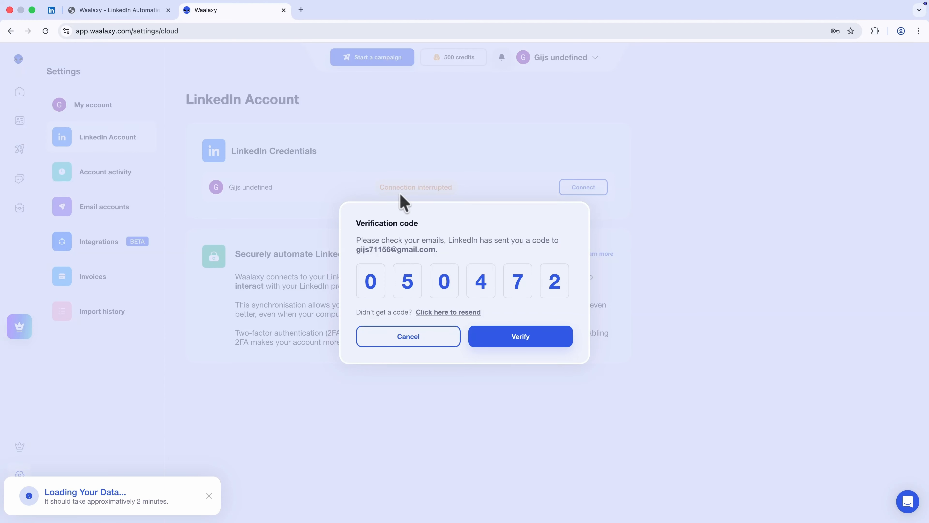
pyautogui.click(522, 346)
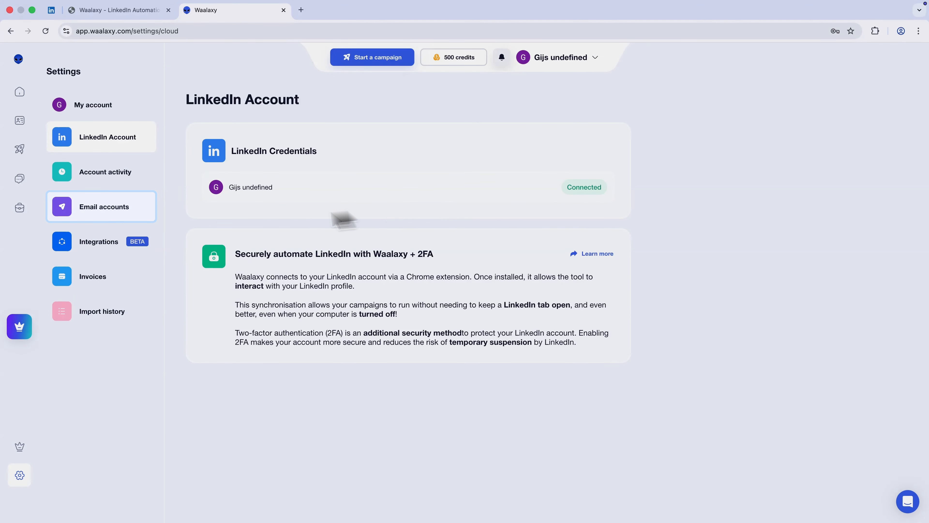
# Review the email accounts settings and compare the Advanced and Business plans for email campaigns
pyautogui.click(96, 214)
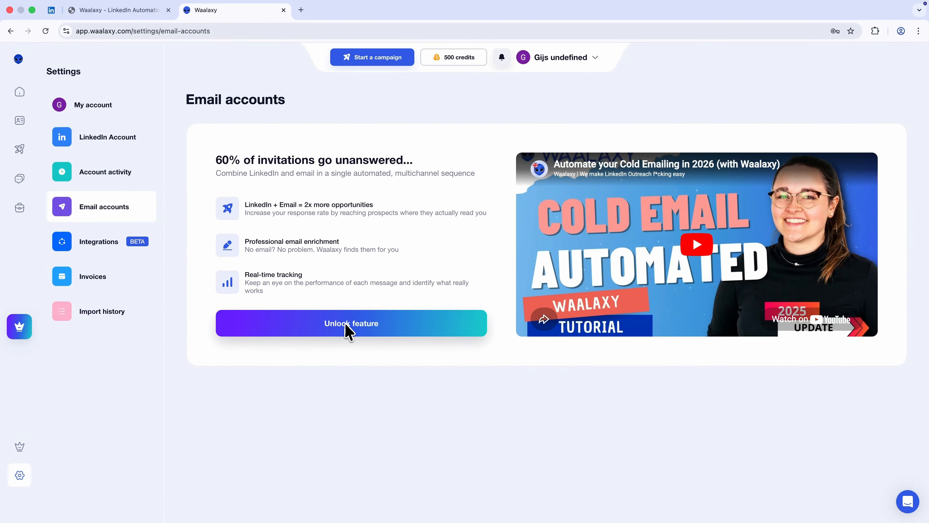
pyautogui.click(347, 326)
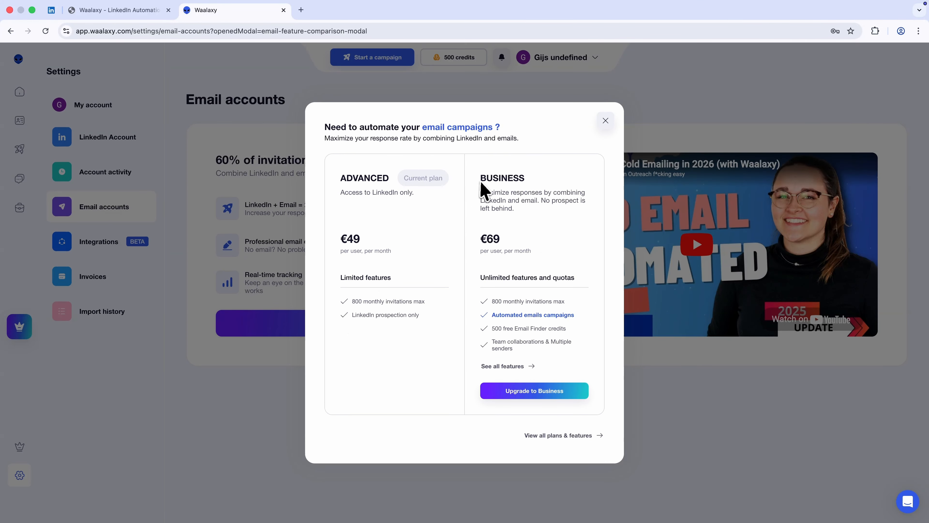
pyautogui.moveTo(479, 179); pyautogui.dragTo(530, 180)
pyautogui.click(604, 121)
# Set the time zone in the account activity settings to America/New_York (GMT-4)
pyautogui.click(125, 181)
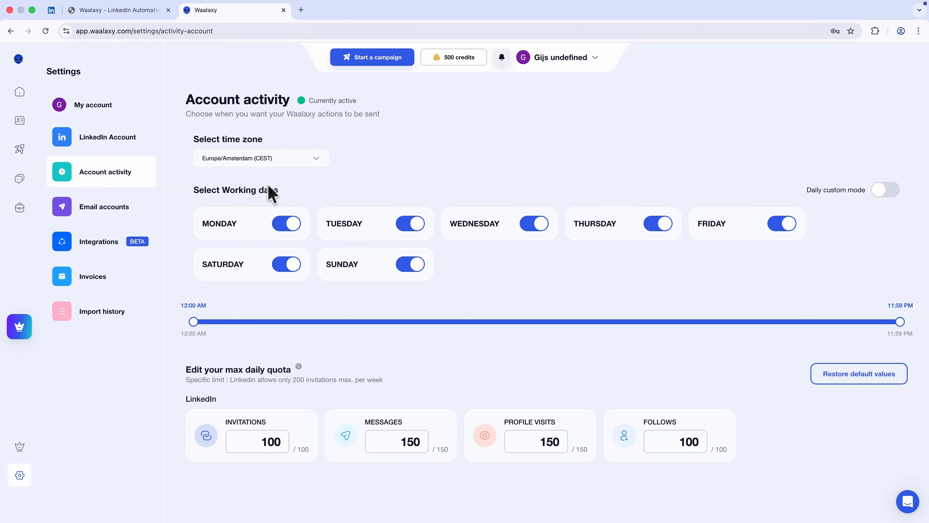
pyautogui.click(261, 161)
pyautogui.scroll(-12, 265, 226)
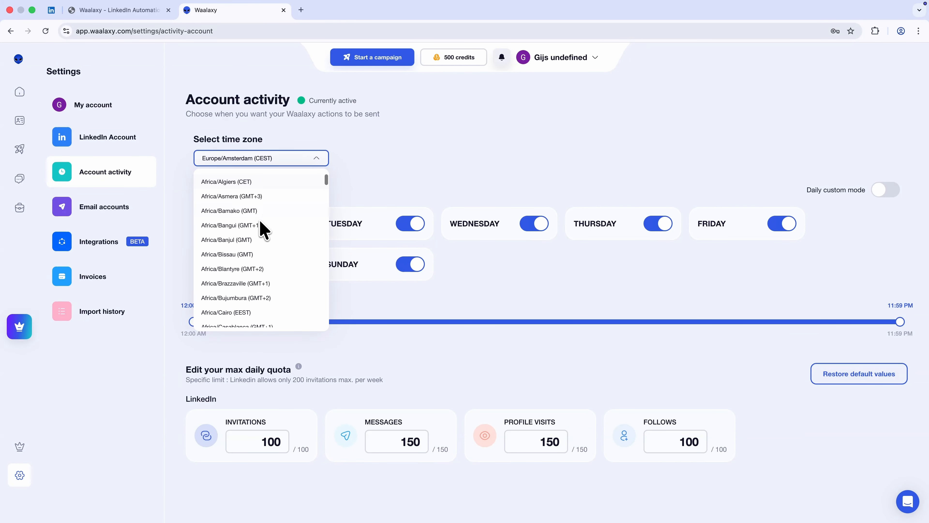
pyautogui.scroll(-20, 261, 249)
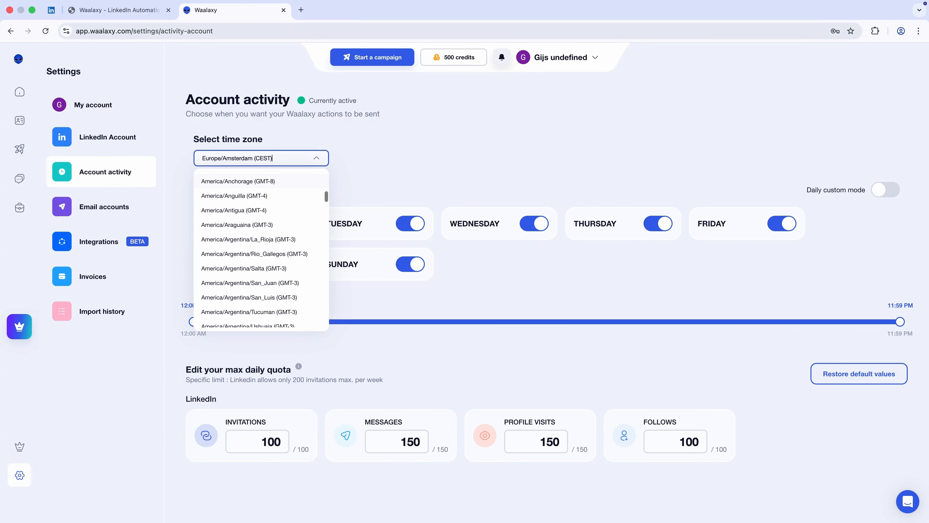
pyautogui.scroll(-20, 261, 249)
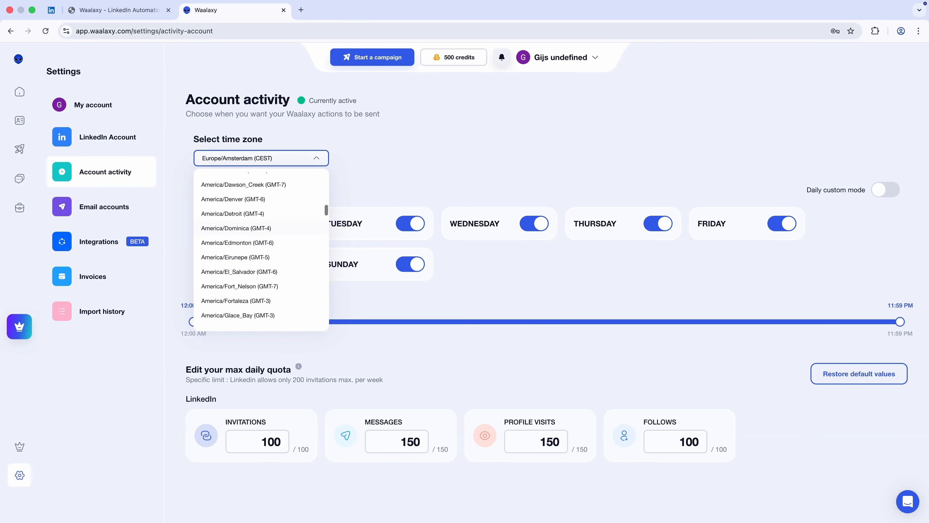
pyautogui.scroll(-20, 261, 249)
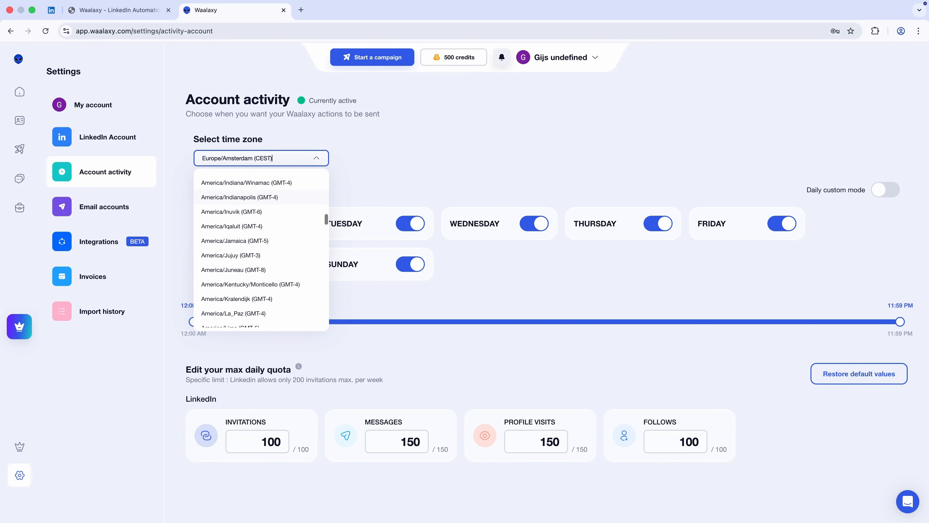
pyautogui.scroll(-8, 260, 249)
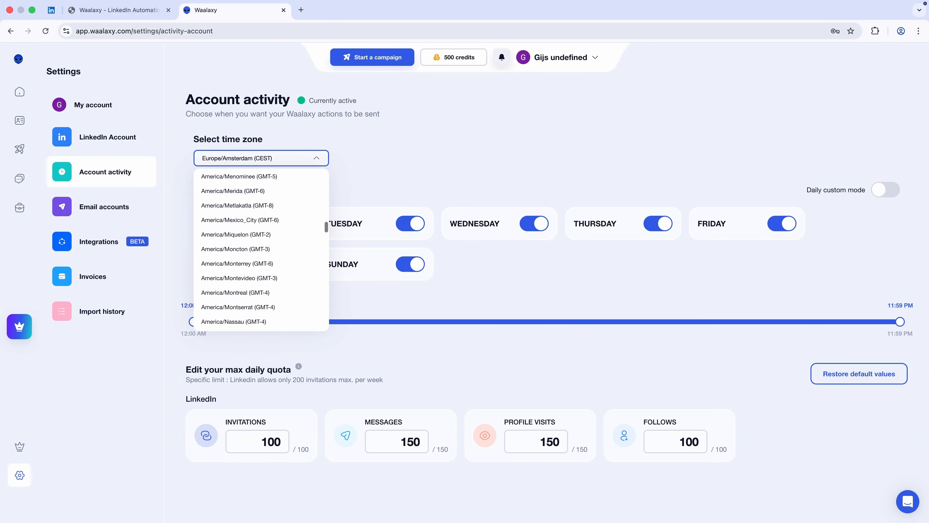
pyautogui.click(258, 262)
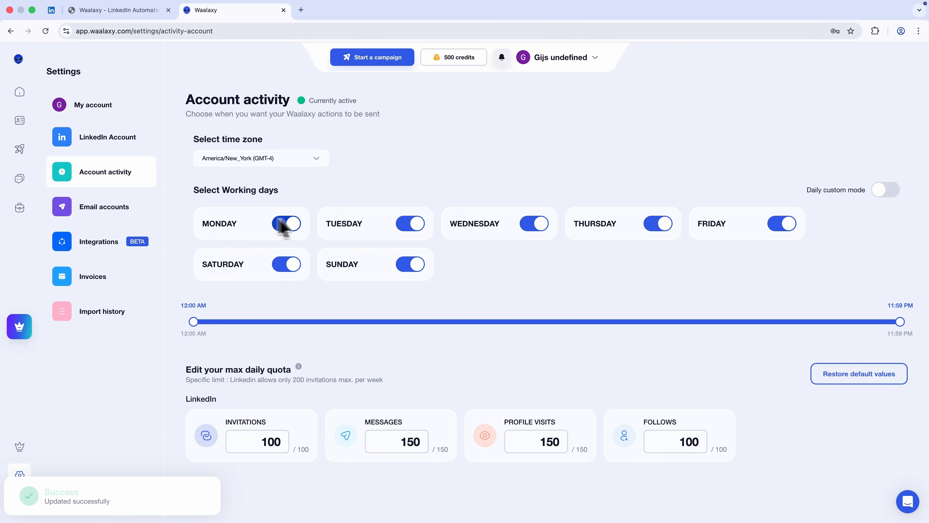
# Disable Saturday and Sunday as working days and limit the sending hours to 9:00 AM to 5:00 PM
pyautogui.click(287, 265)
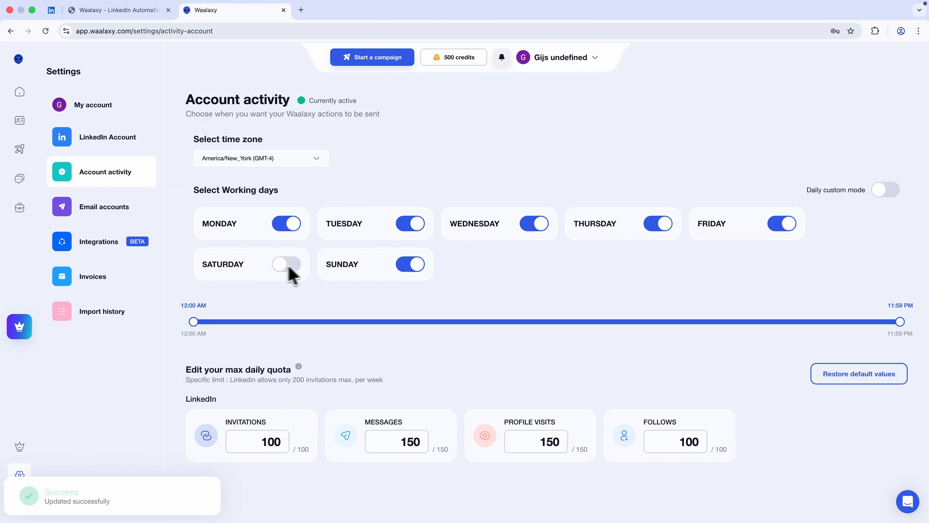
pyautogui.click(411, 264)
pyautogui.moveTo(191, 326); pyautogui.dragTo(454, 330)
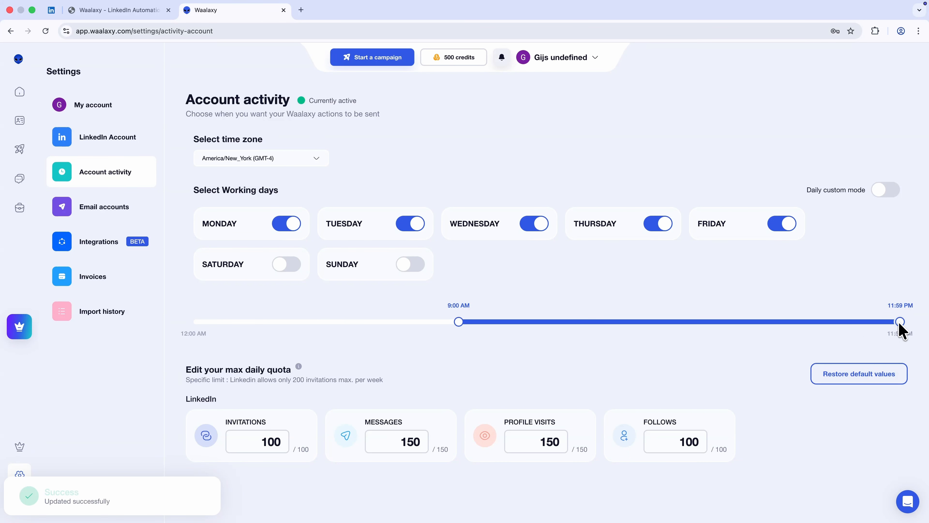
pyautogui.moveTo(900, 327); pyautogui.dragTo(699, 332)
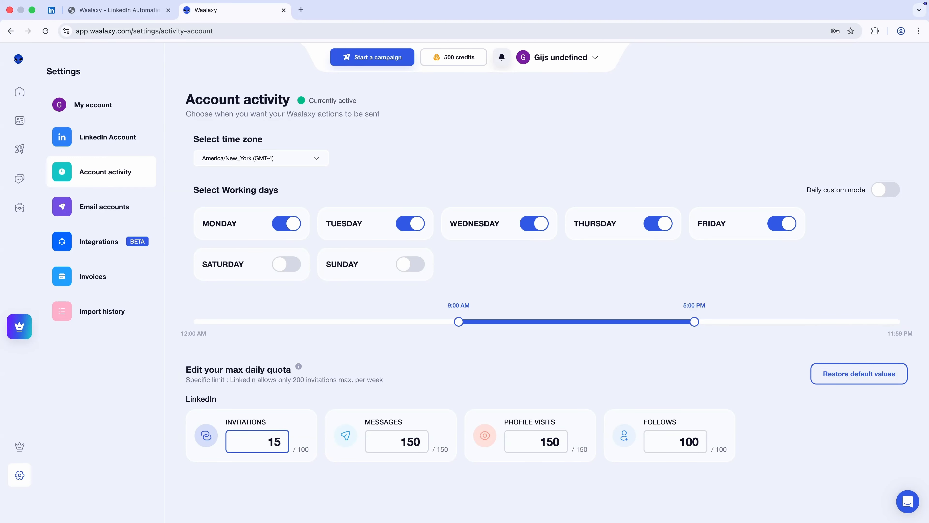
# Set the maximum daily LinkedIn quotas to 15 invitations, 50 messages, 40 profile visits and 40 follows
pyautogui.click(352, 394)
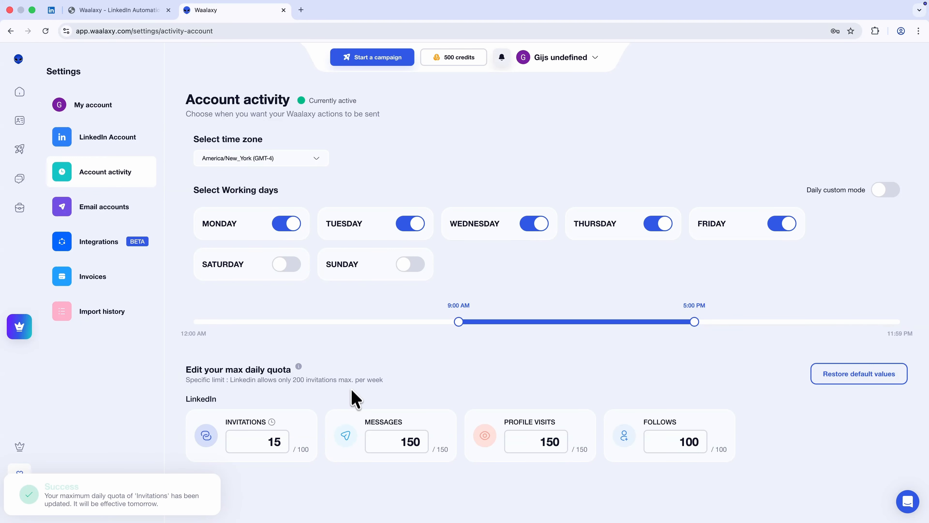
pyautogui.click(409, 439)
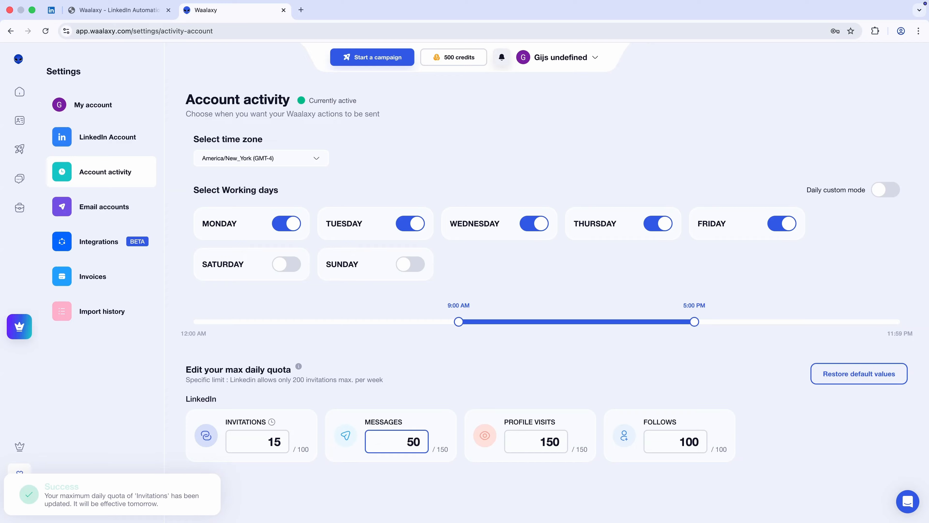
pyautogui.doubleClick(551, 442)
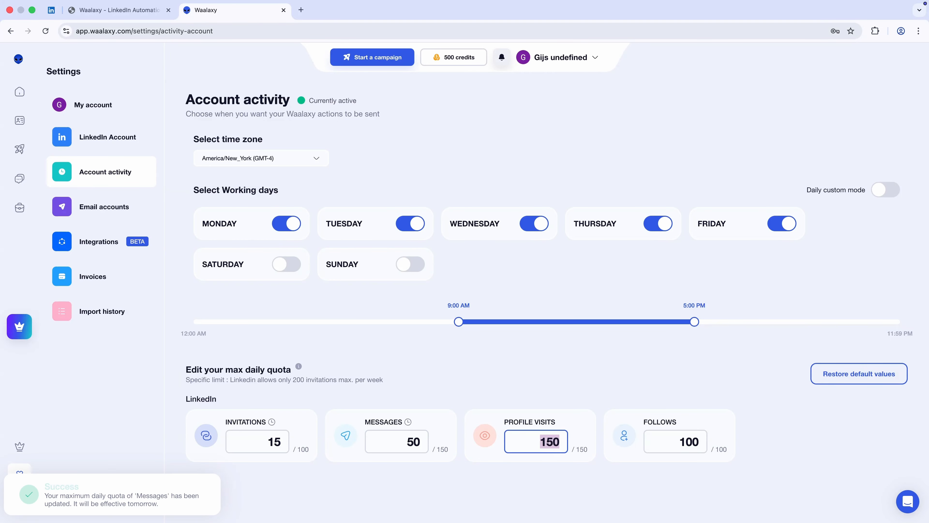
pyautogui.write('40')
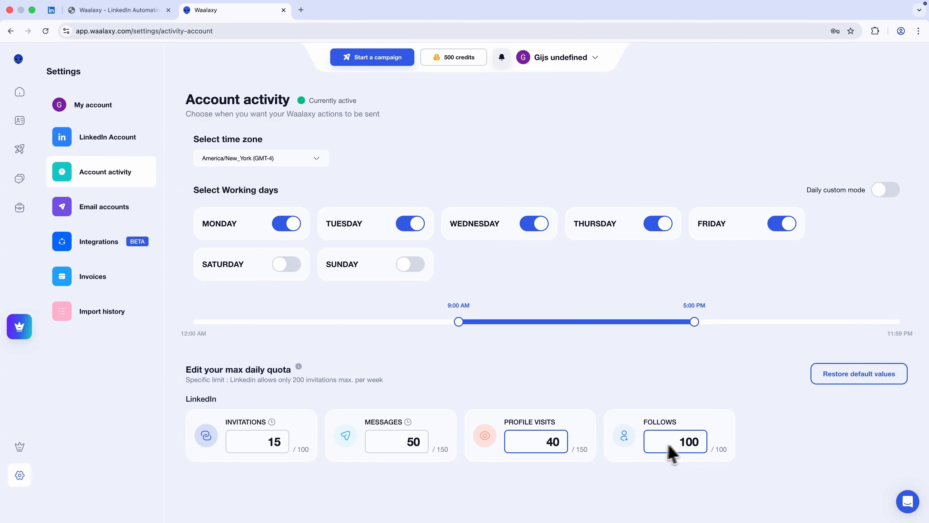
pyautogui.doubleClick(686, 450)
pyautogui.write('40')
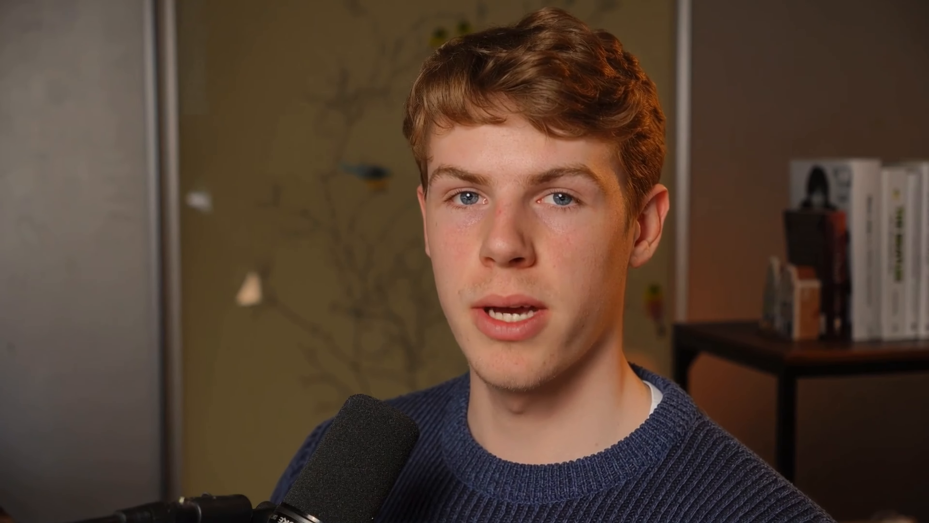
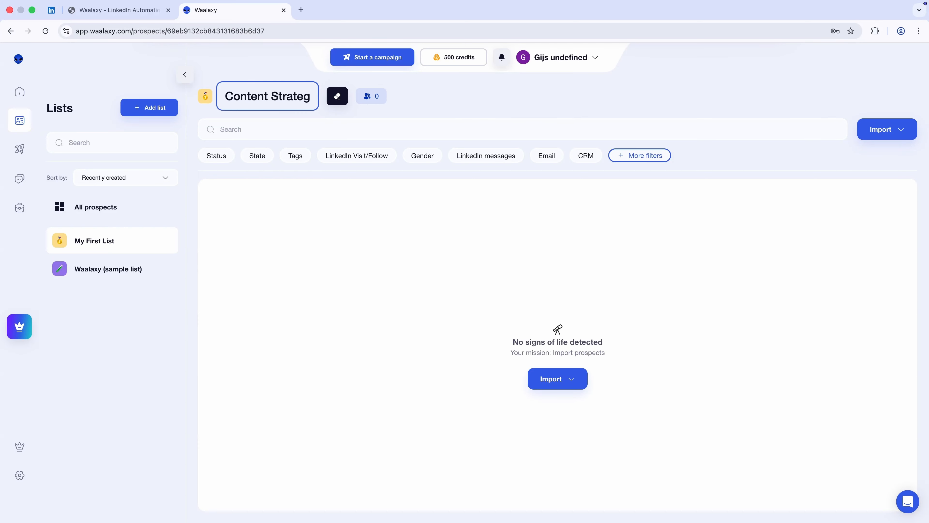
# Finish renaming the prospect list My First List as Content Strategists USA
pyautogui.write('ists Un')
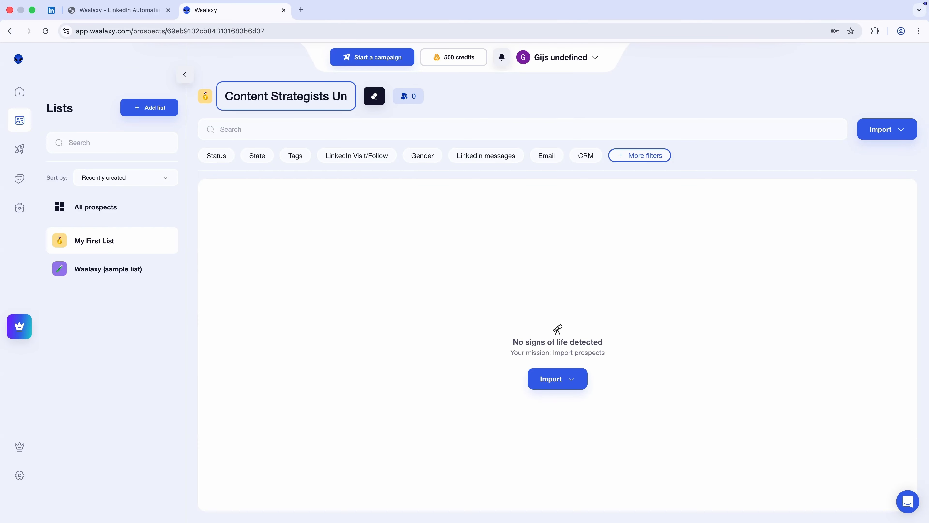
pyautogui.press('BackSpace')
pyautogui.write('SA')
pyautogui.click(278, 236)
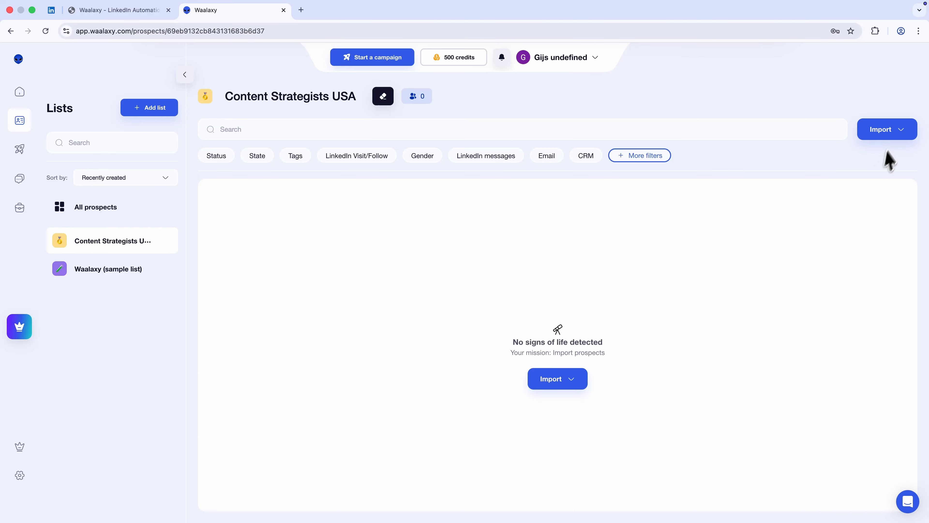
# Start an import via LinkedIn Search and filter people by location United States and title keyword content strategist
pyautogui.click(897, 132)
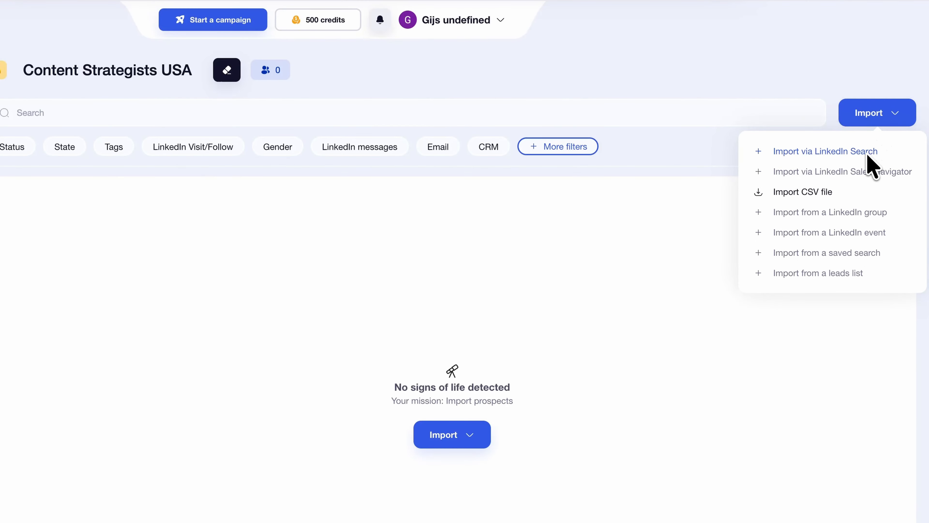
pyautogui.click(852, 162)
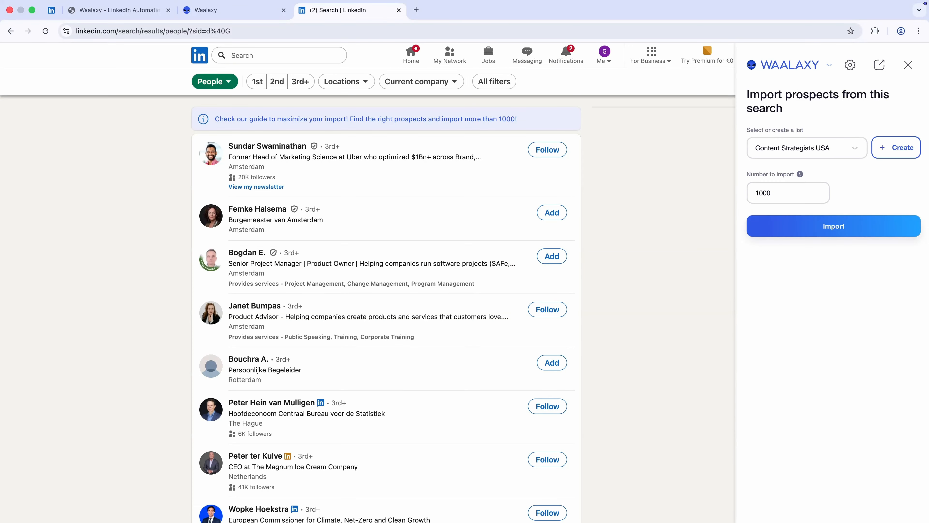
pyautogui.click(494, 82)
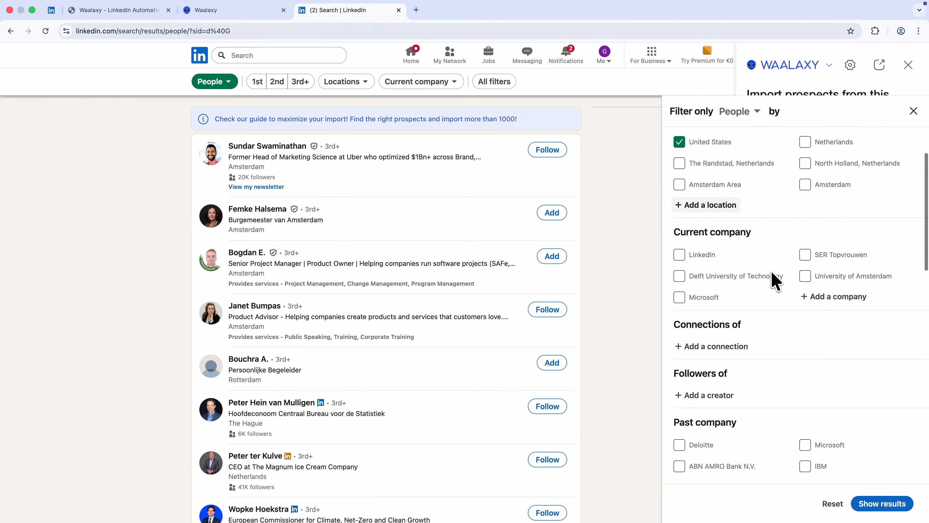
pyautogui.scroll(-6, 771, 279)
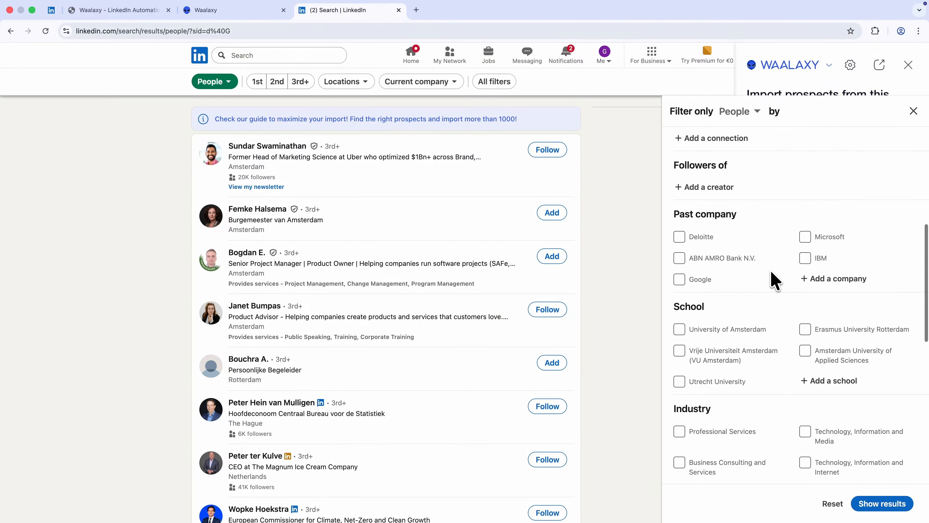
pyautogui.click(705, 434)
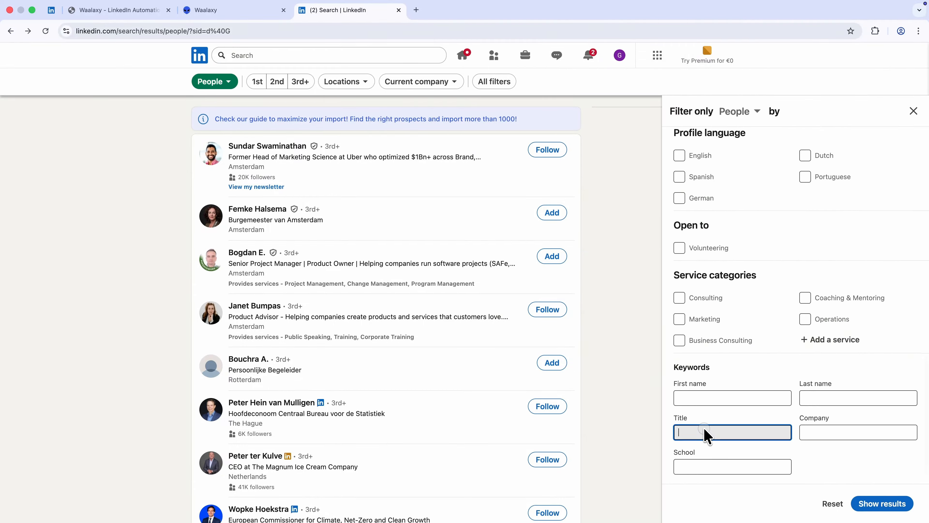
pyautogui.write('content strategist')
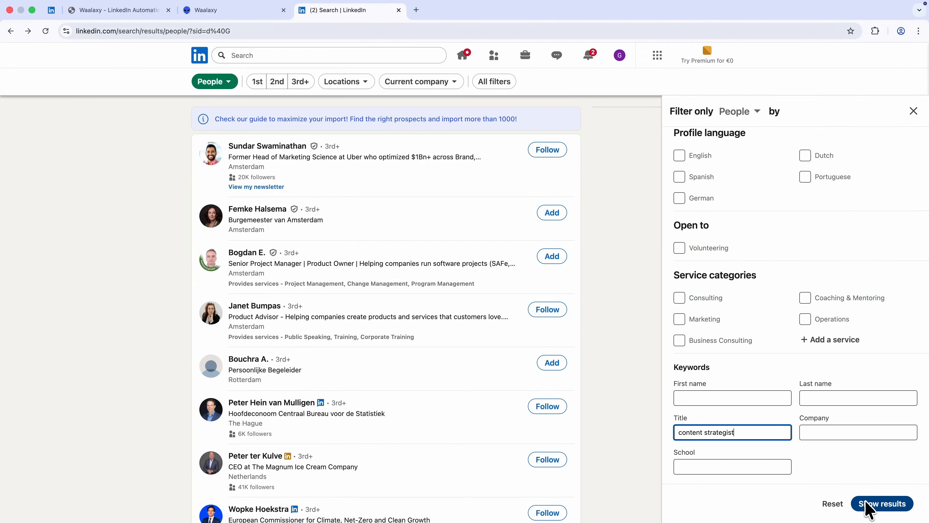
pyautogui.click(881, 503)
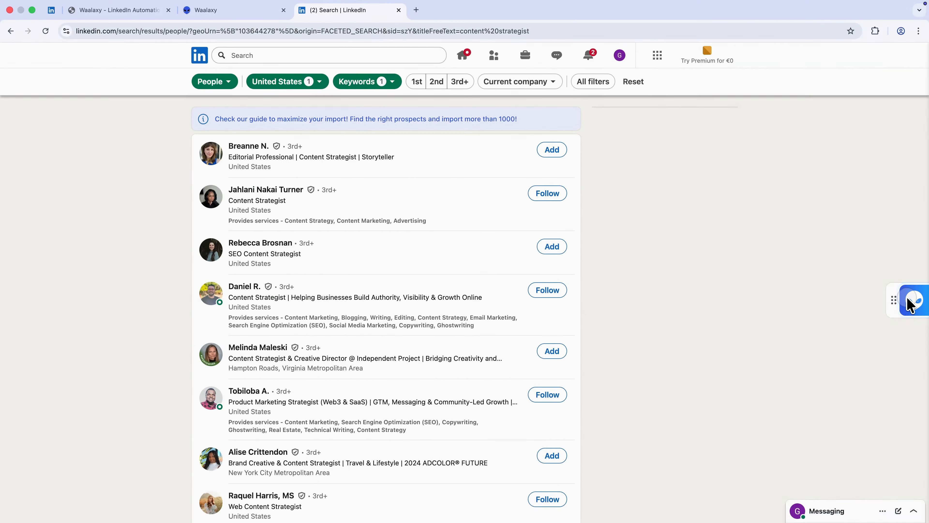
# Import 25 prospects from the search results, starting at page 1, into the Content Strategists USA list
pyautogui.click(911, 304)
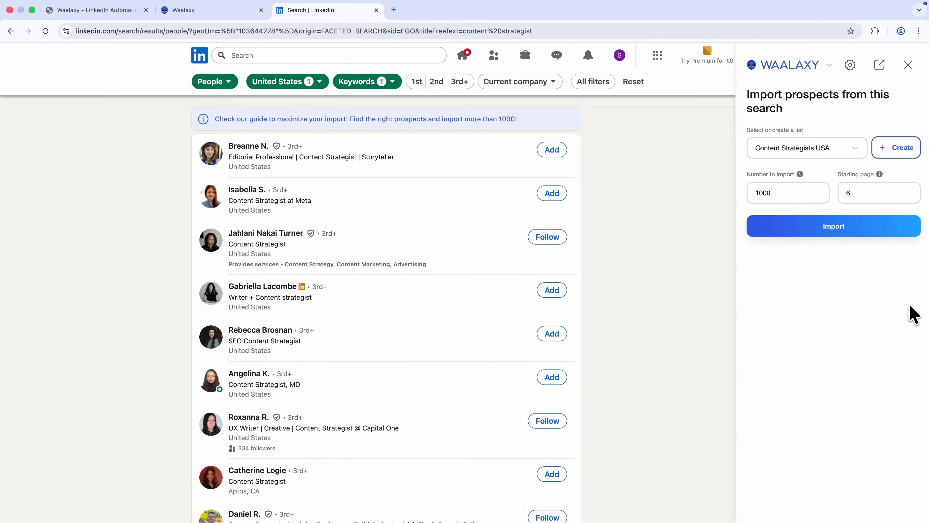
pyautogui.click(796, 201)
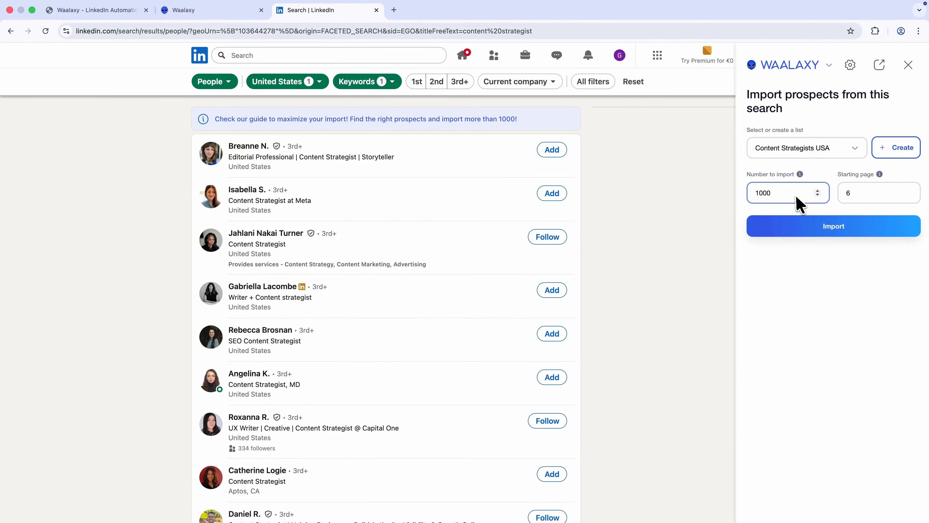
pyautogui.doubleClick(789, 191)
pyautogui.write('25')
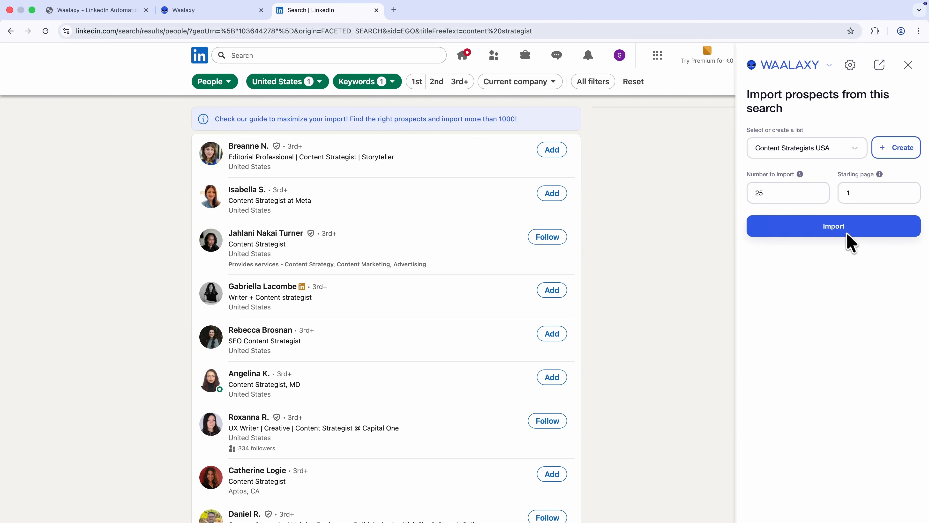
pyautogui.click(844, 231)
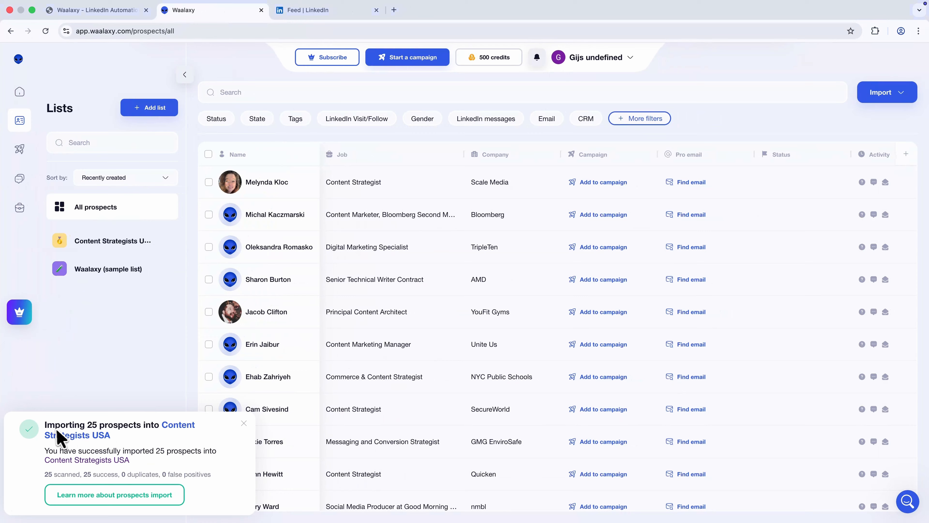
# Dismiss the import notification and review the imported prospects under all prospects and in the Content Strategists USA list
pyautogui.moveTo(46, 425); pyautogui.dragTo(212, 428)
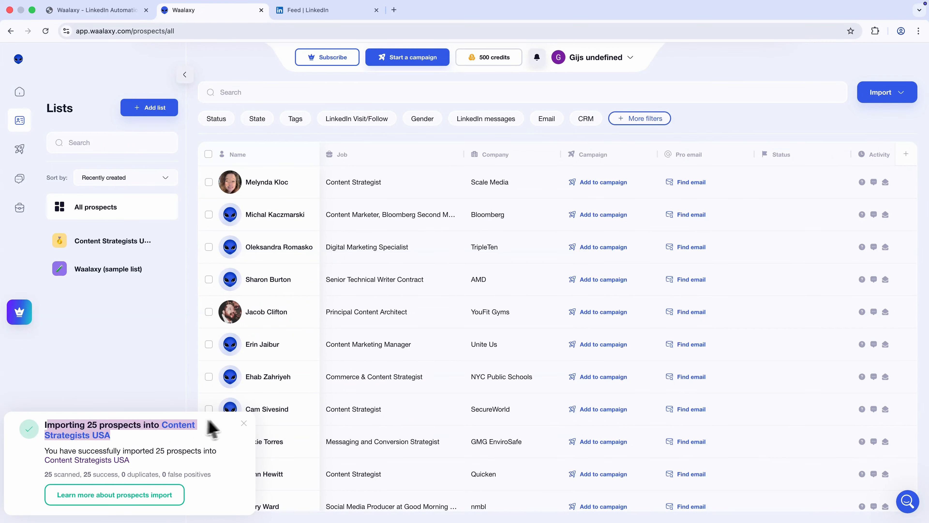
pyautogui.click(244, 423)
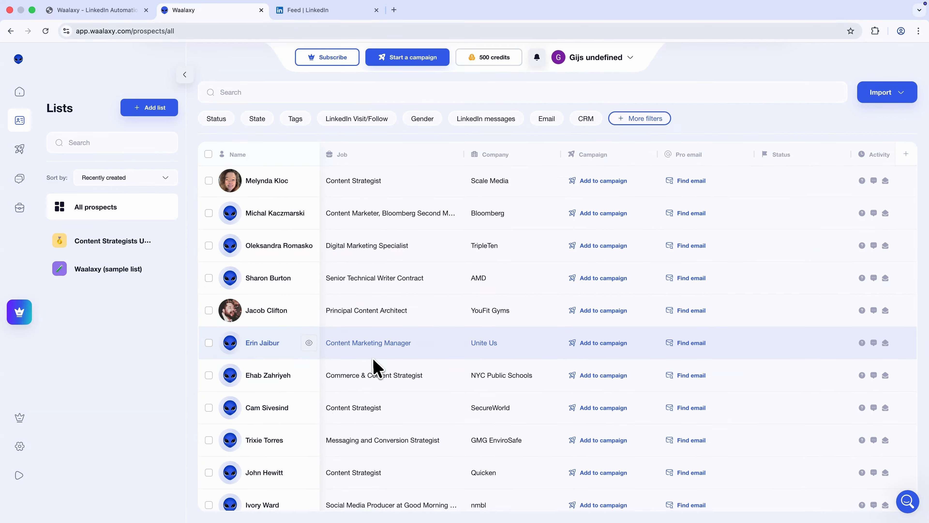
pyautogui.scroll(-10, 374, 362)
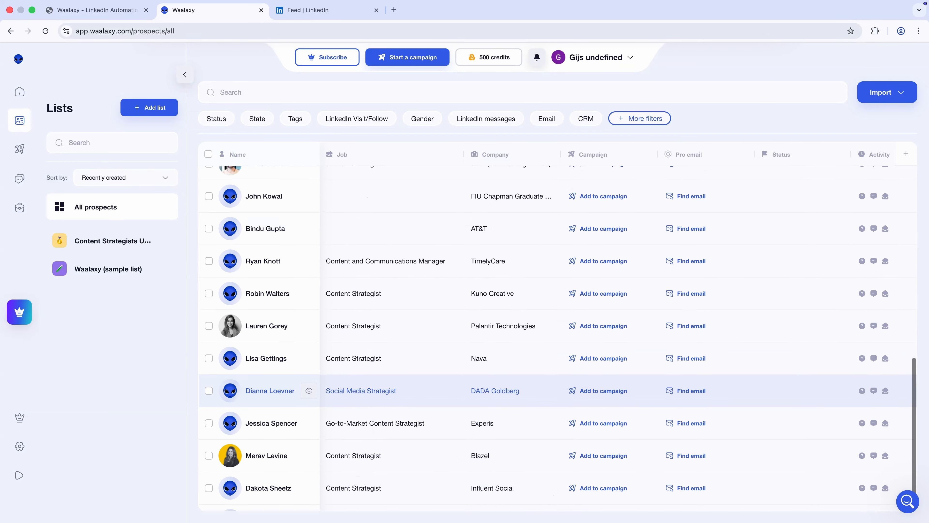
pyautogui.click(84, 241)
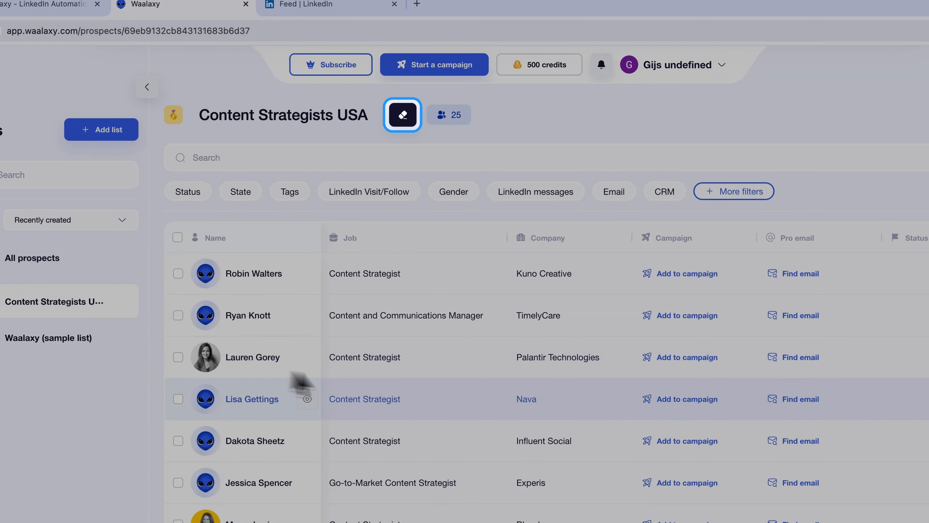
pyautogui.scroll(-1, 384, 342)
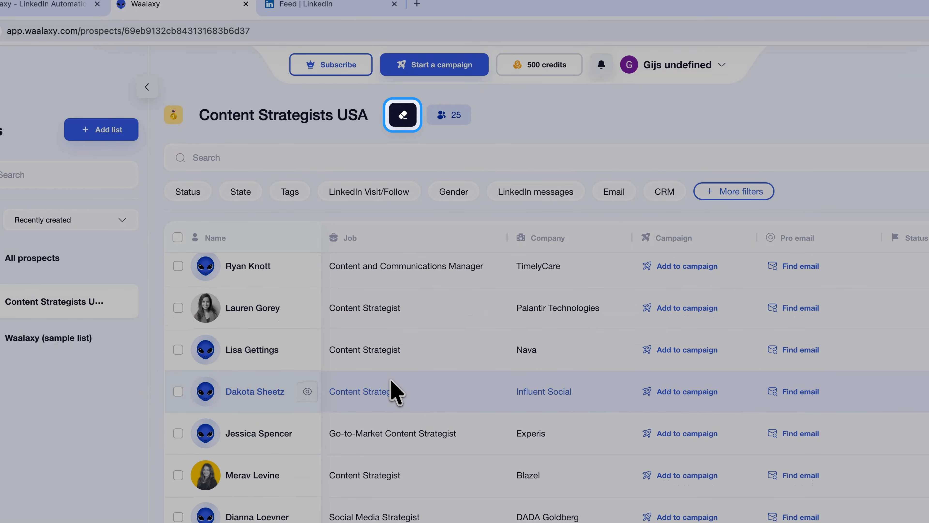
pyautogui.scroll(1, 392, 391)
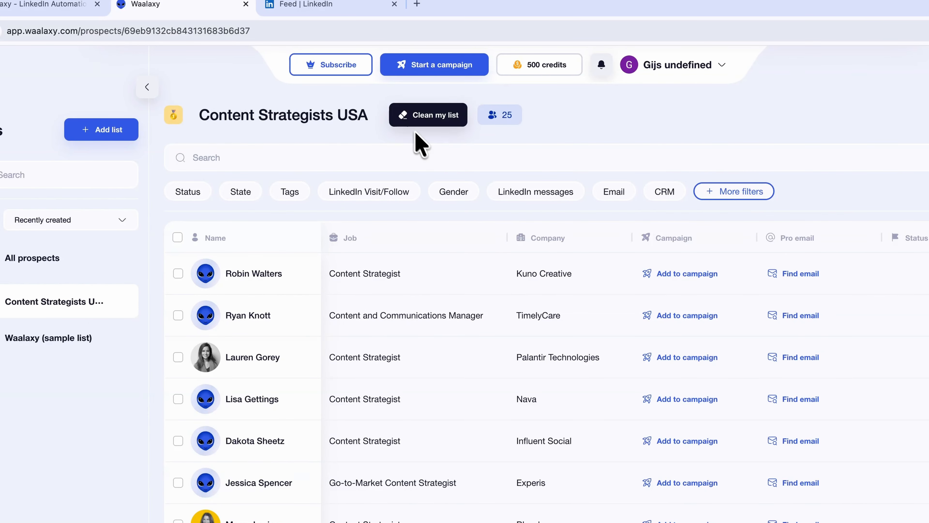
# Clean the Content Strategists USA list by keeping only the job title content strategist and deleting the false positives
pyautogui.click(417, 116)
pyautogui.write('content strategist')
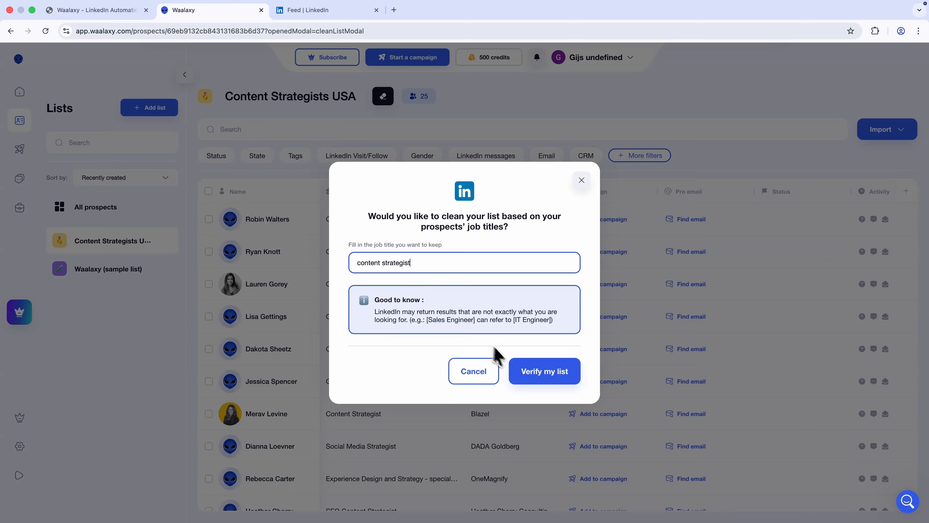
pyautogui.click(545, 375)
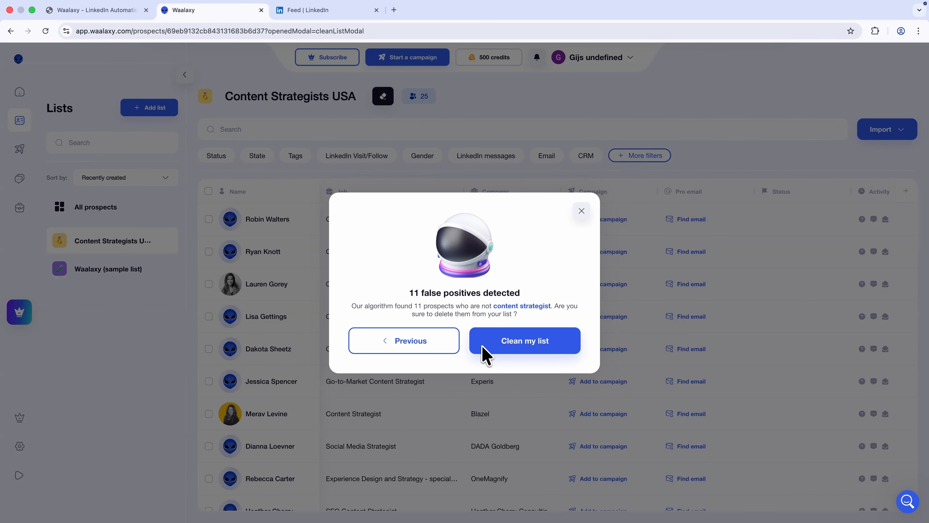
pyautogui.moveTo(406, 293); pyautogui.dragTo(528, 295)
pyautogui.click(529, 344)
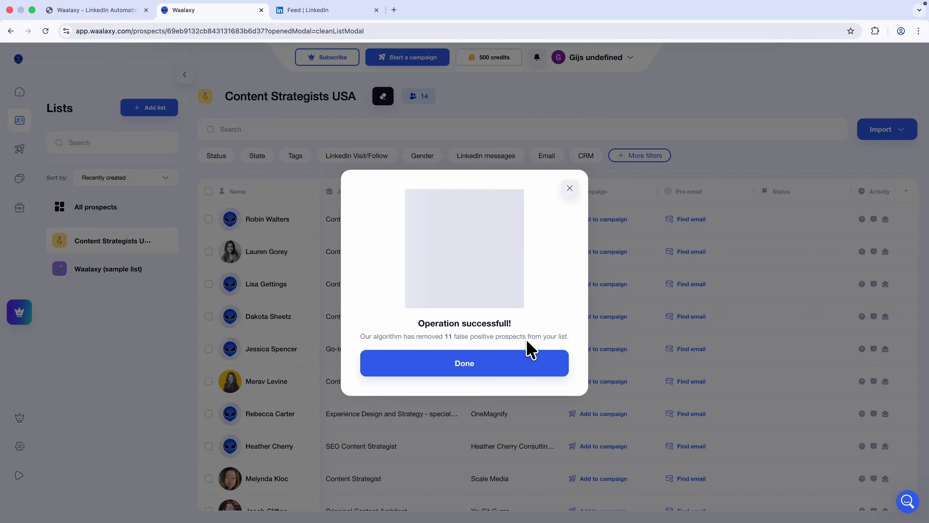
pyautogui.click(458, 353)
# Repeat the LinkedIn search for content strategists in the United States and request an import of 25 prospects
pyautogui.click(874, 137)
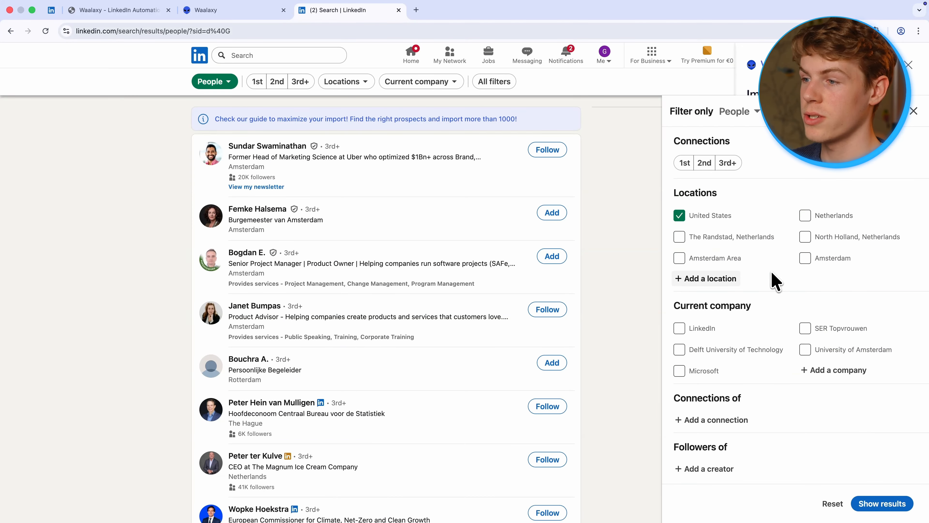
pyautogui.scroll(-3, 775, 280)
pyautogui.scroll(-3, 774, 280)
pyautogui.click(872, 503)
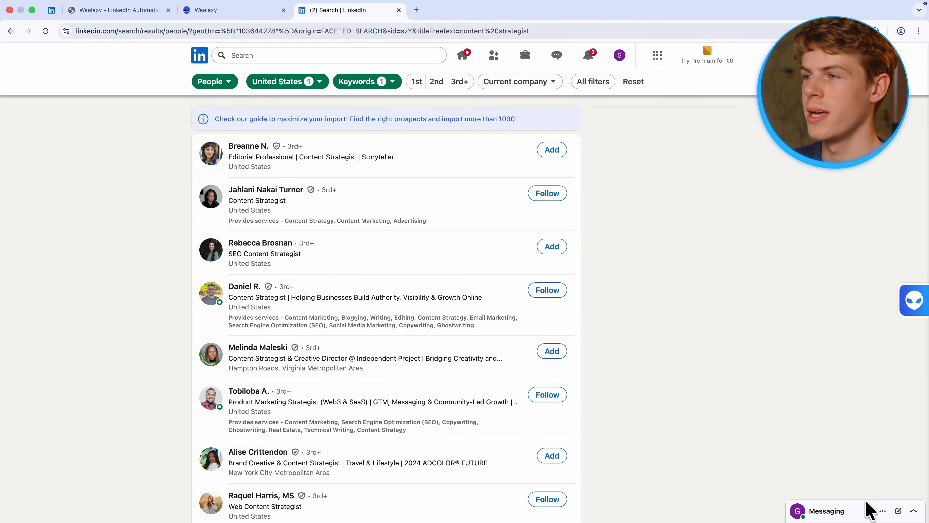
pyautogui.click(914, 300)
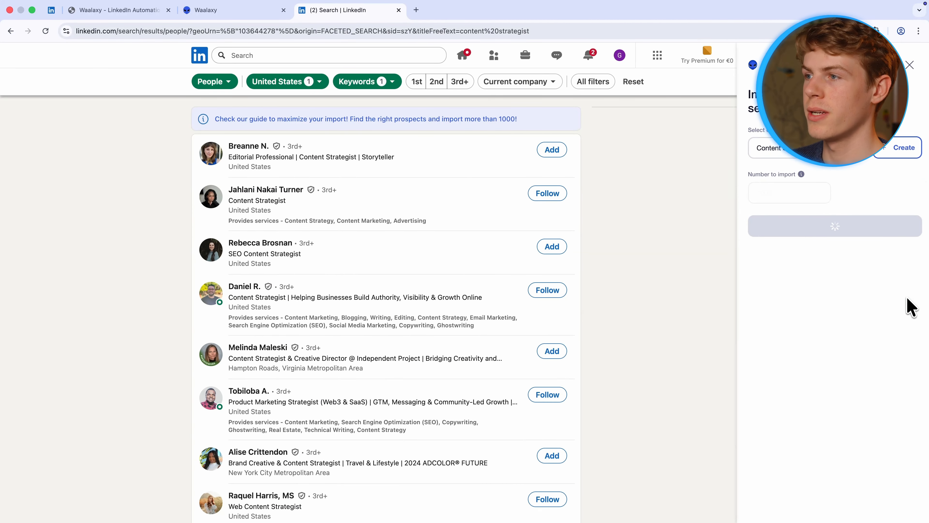
pyautogui.click(788, 194)
pyautogui.write('25')
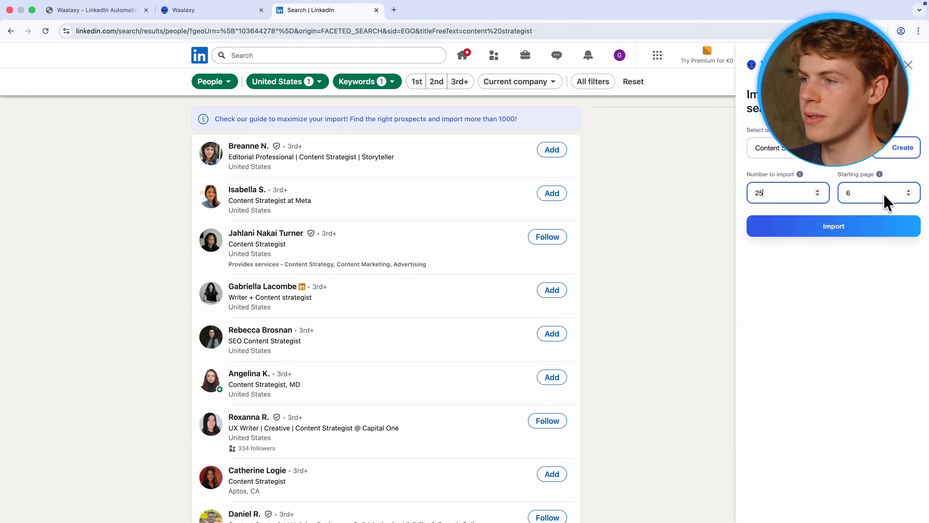
pyautogui.click(846, 234)
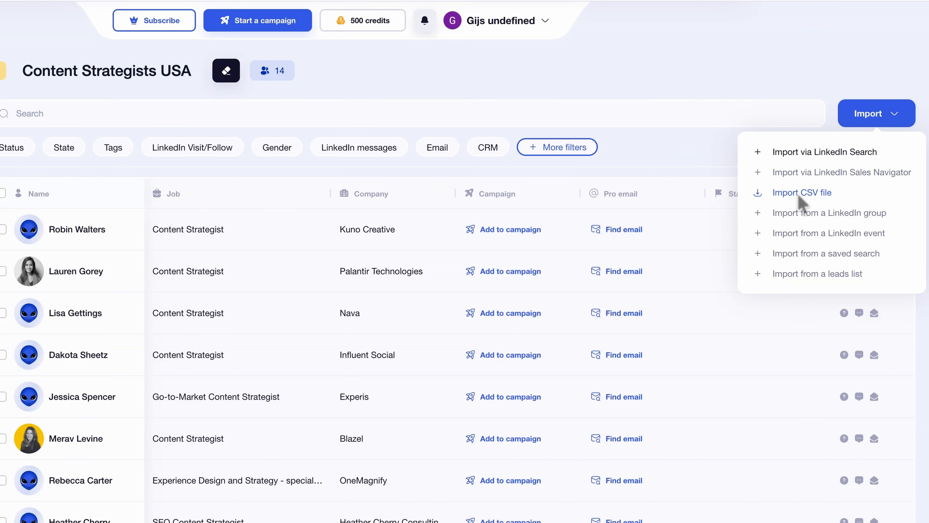
# Upload the apollo-contacts-export (1).csv file from Downloads as a CSV import for the Content Strategists USA list
pyautogui.click(799, 196)
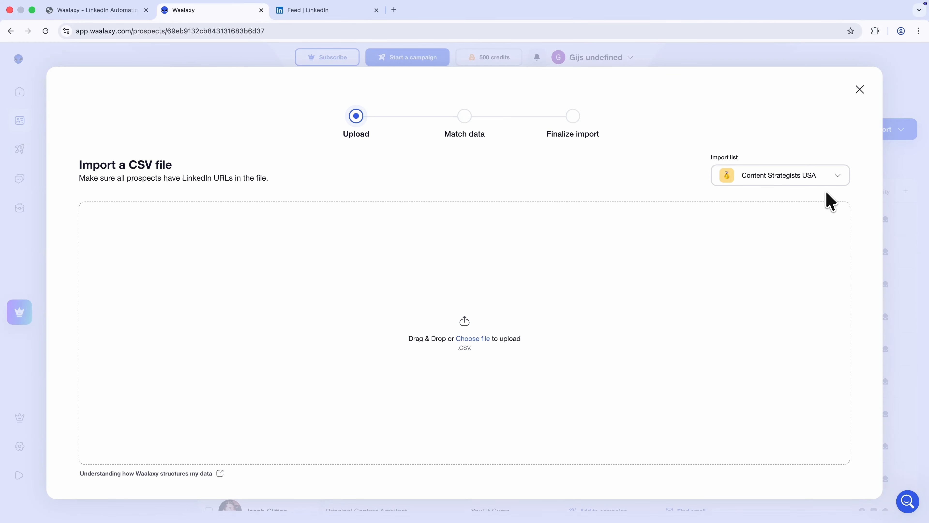
pyautogui.click(581, 242)
pyautogui.click(358, 236)
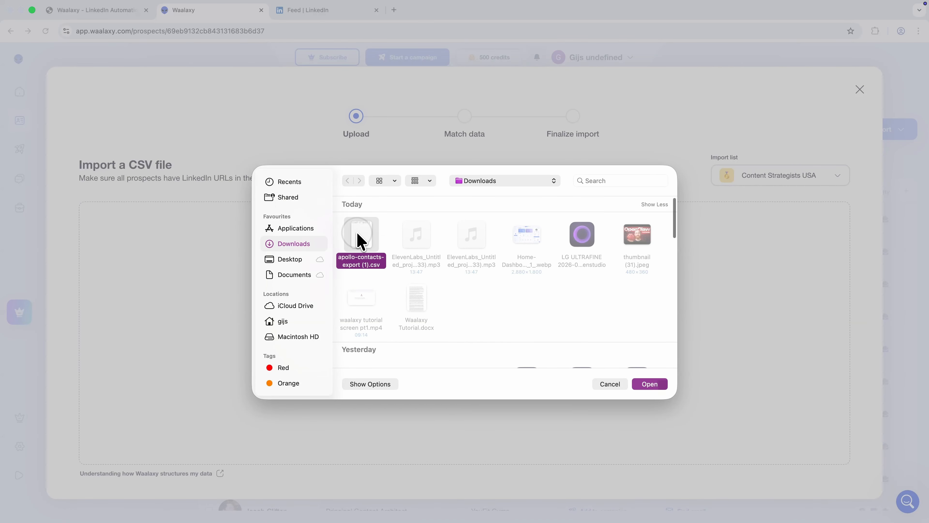
pyautogui.doubleClick(359, 236)
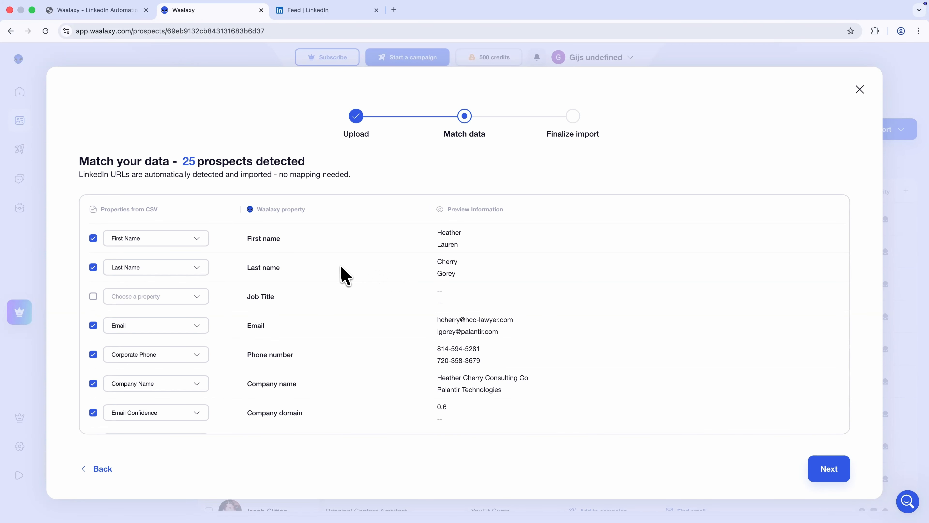
# Check the CSV property matching, continue to the final import options, and close the import dialog without importing
pyautogui.scroll(-2, 344, 276)
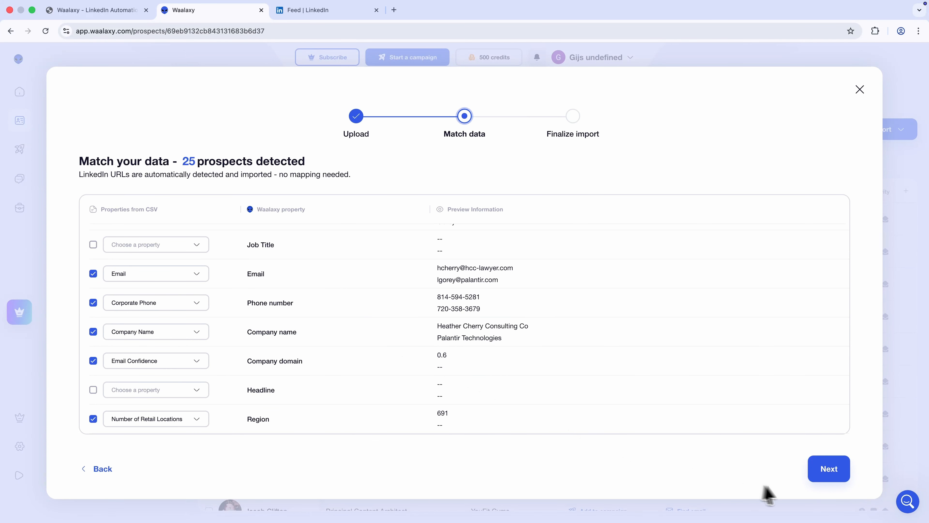
pyautogui.click(827, 472)
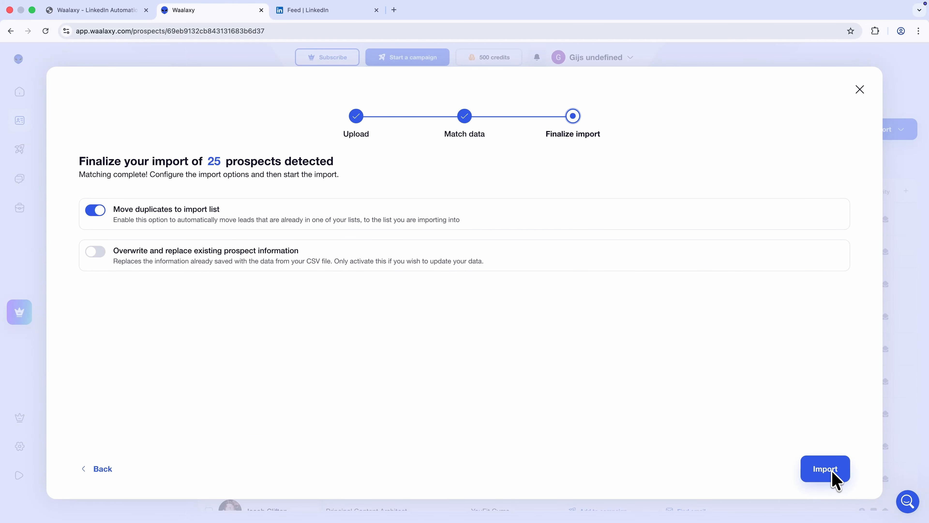
pyautogui.click(859, 91)
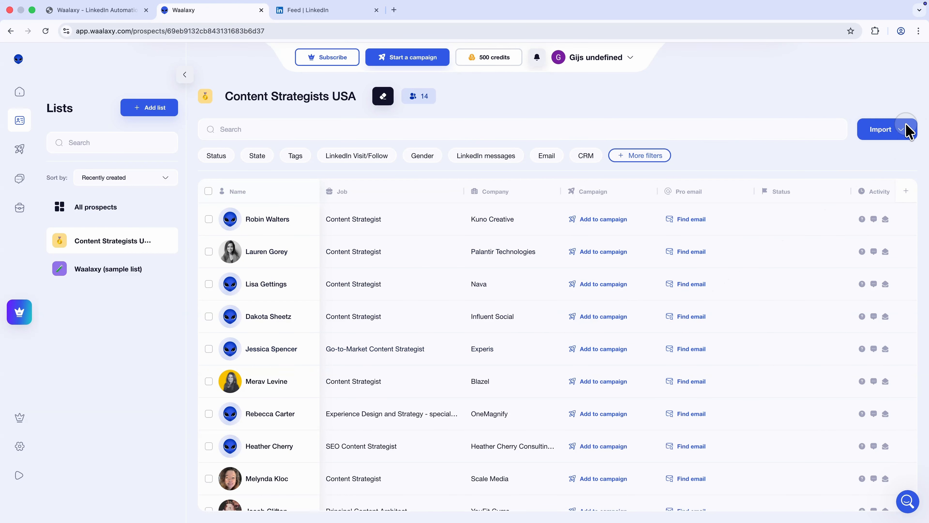
pyautogui.click(907, 128)
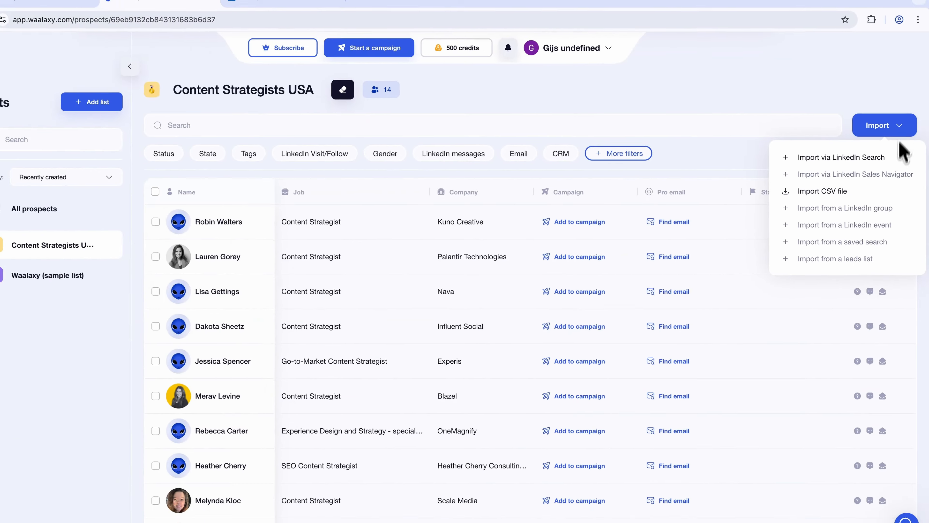
pyautogui.click(896, 119)
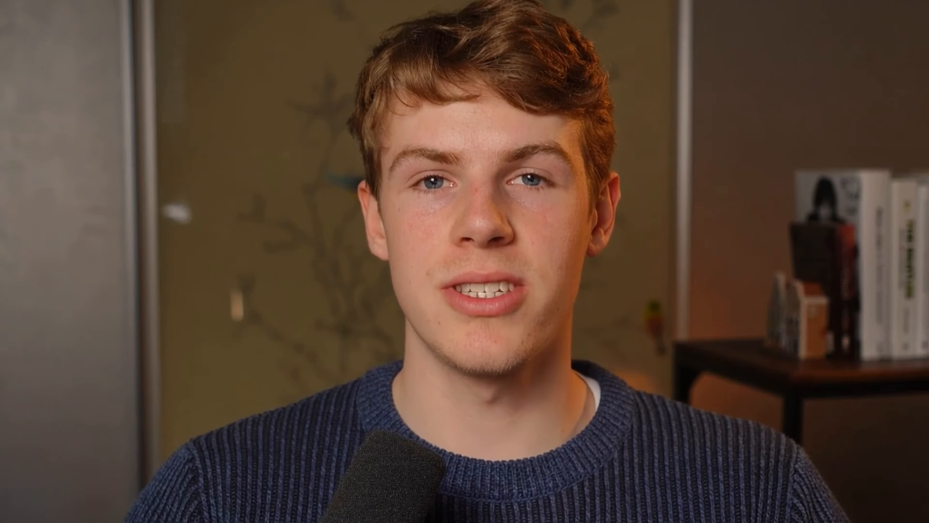
# Start a new campaign from the campaigns overview and look through the available campaign templates
pyautogui.moveTo(94, 156)
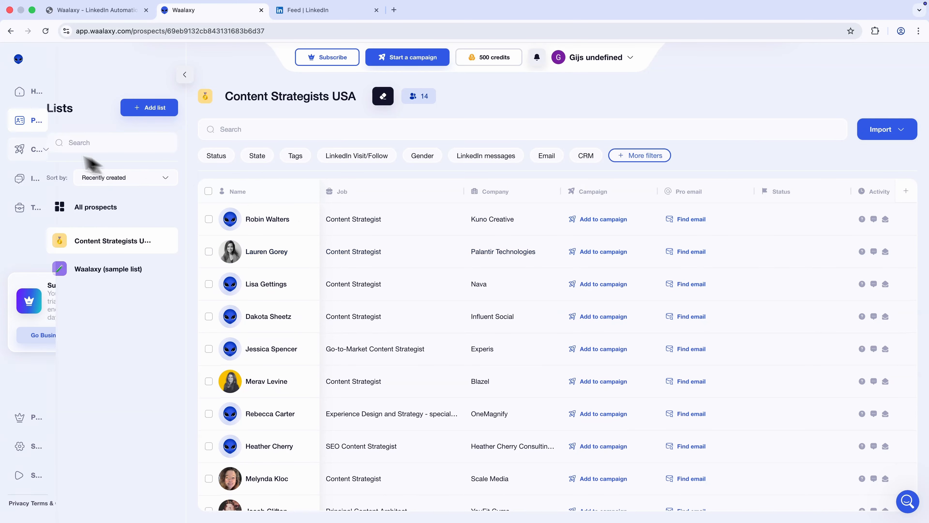
pyautogui.click(32, 151)
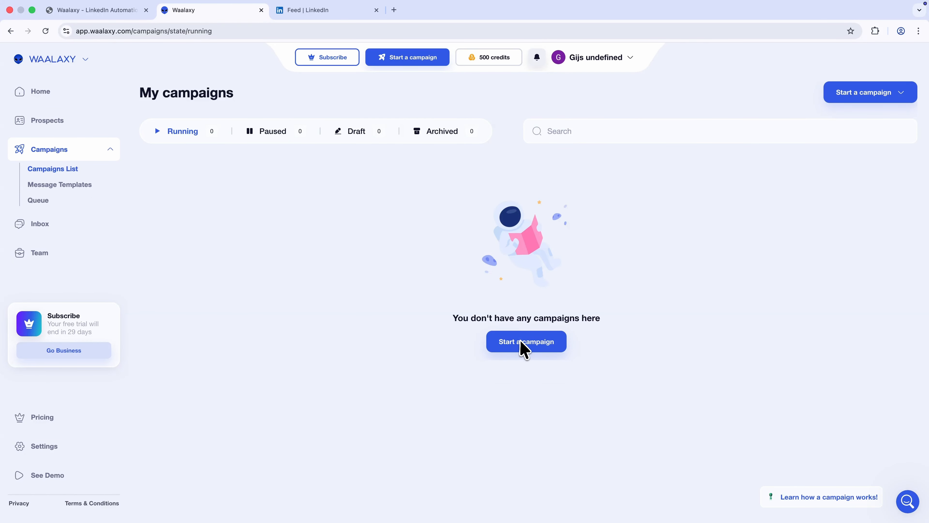
pyautogui.click(524, 348)
pyautogui.scroll(-8, 520, 348)
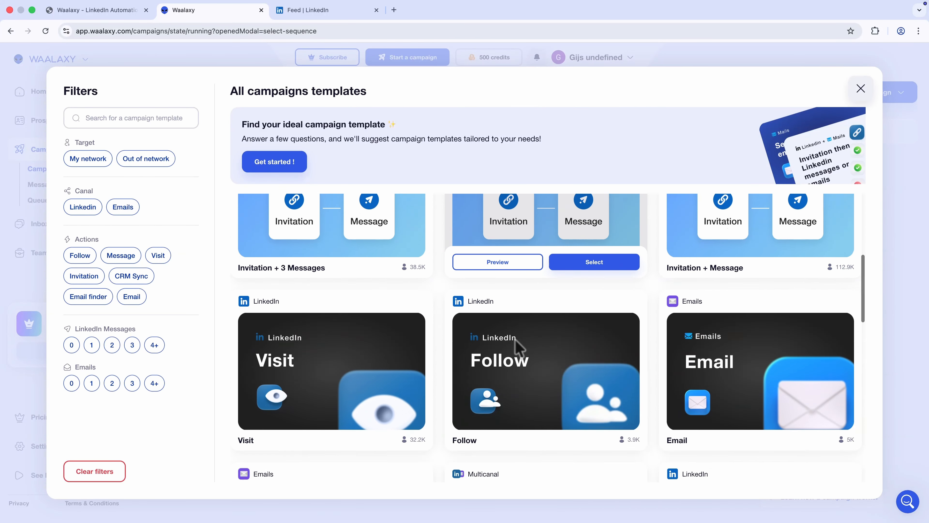
pyautogui.scroll(-15, 516, 340)
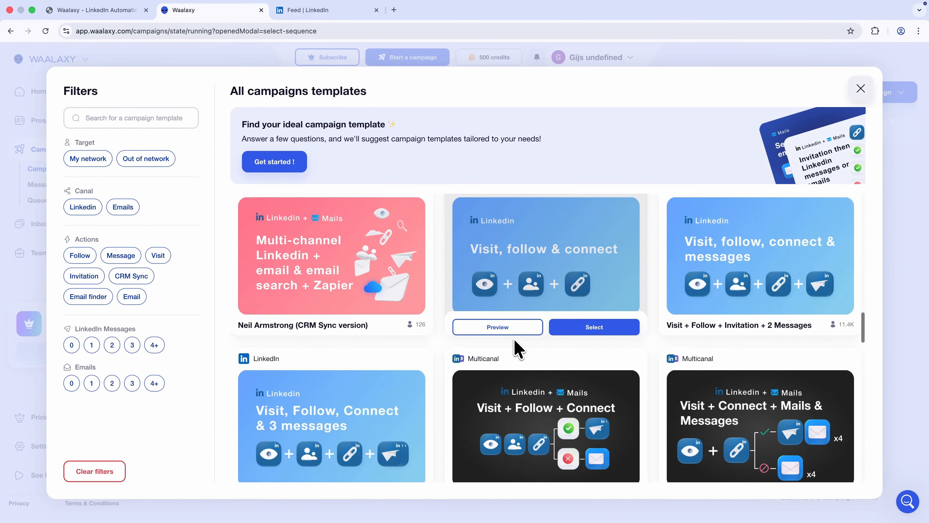
pyautogui.scroll(-15, 514, 338)
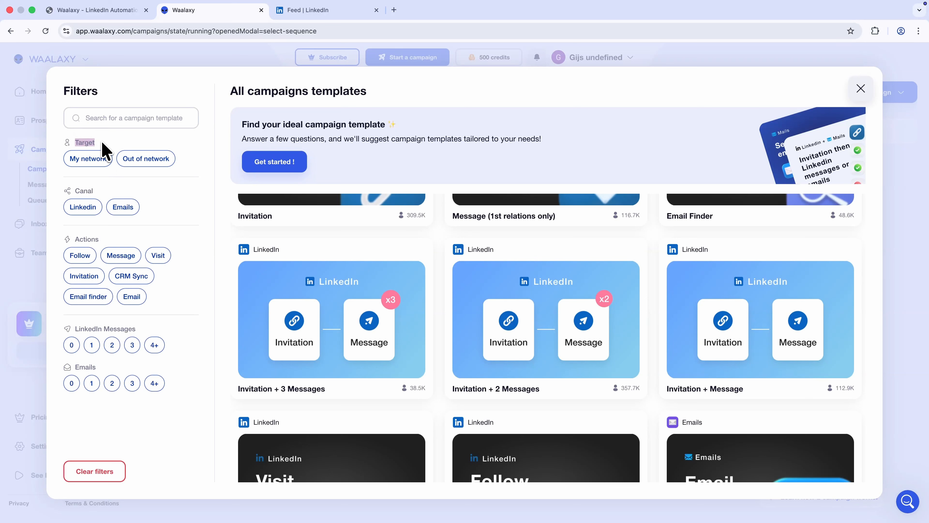
pyautogui.click(96, 152)
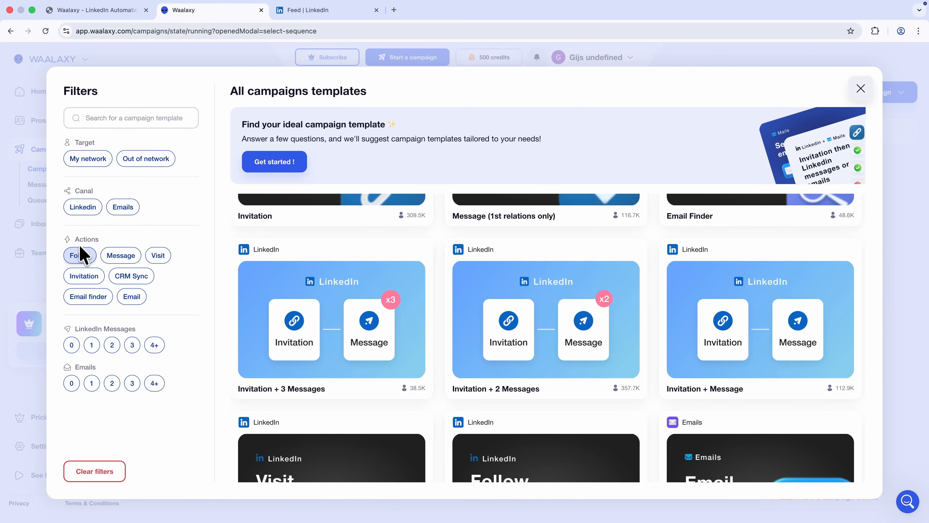
# Examine the campaign templates filtered by the Email finder action, then remove that filter
pyautogui.click(87, 297)
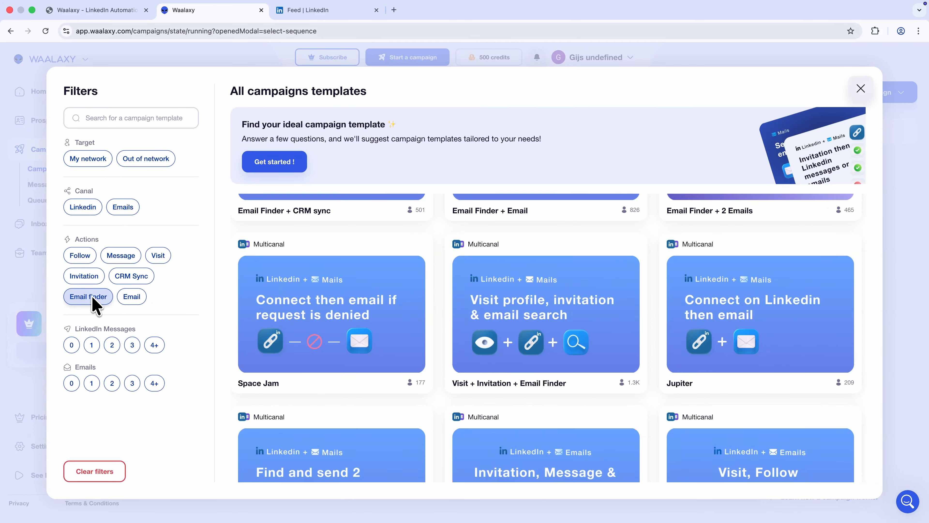
pyautogui.scroll(-3, 393, 307)
pyautogui.scroll(-1, 394, 308)
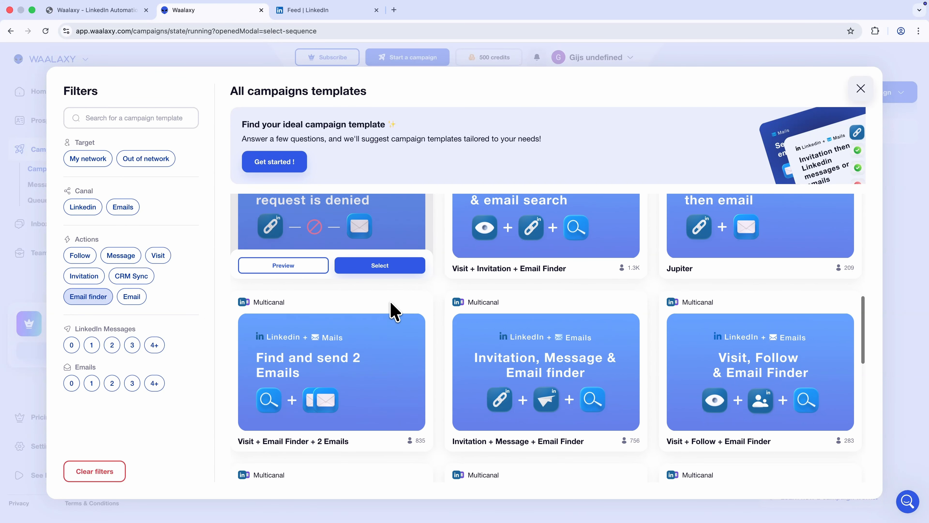
pyautogui.scroll(-5, 394, 311)
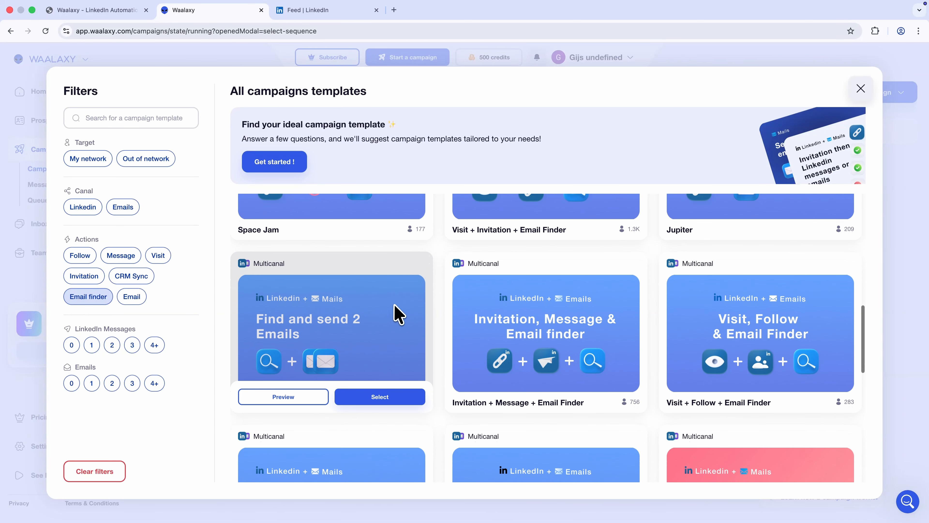
pyautogui.scroll(-5, 459, 311)
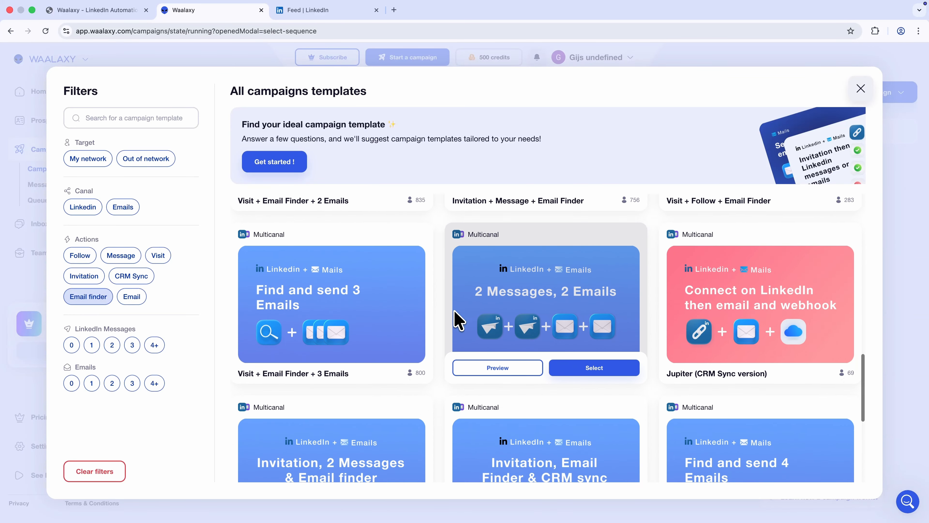
pyautogui.scroll(-2, 443, 318)
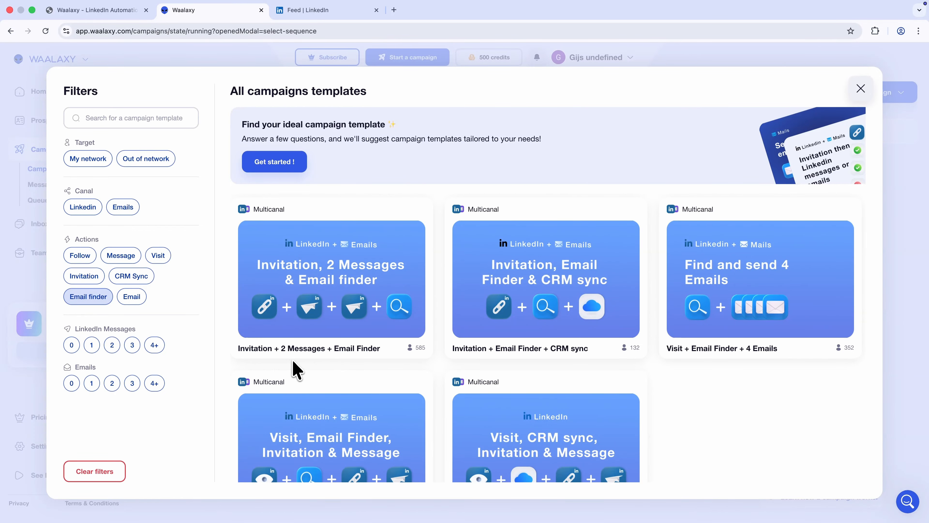
pyautogui.scroll(-5, 369, 369)
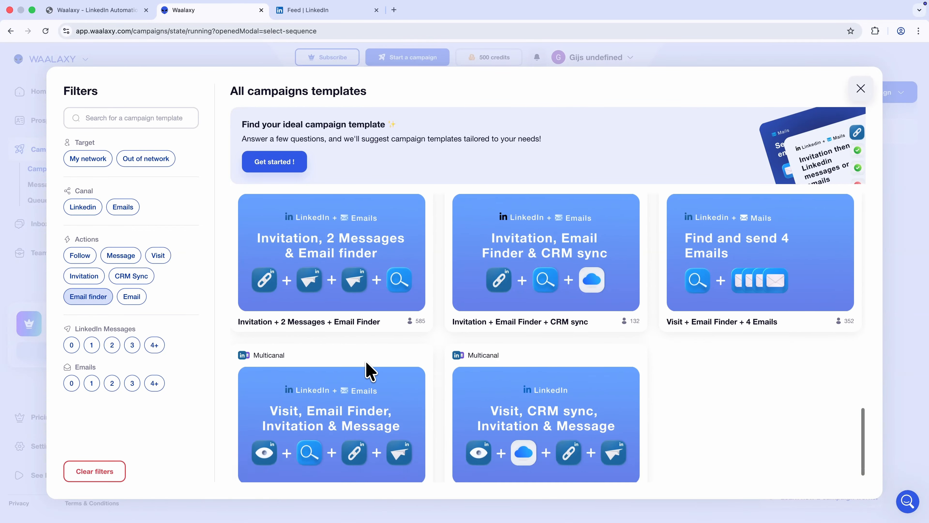
pyautogui.scroll(-8, 369, 374)
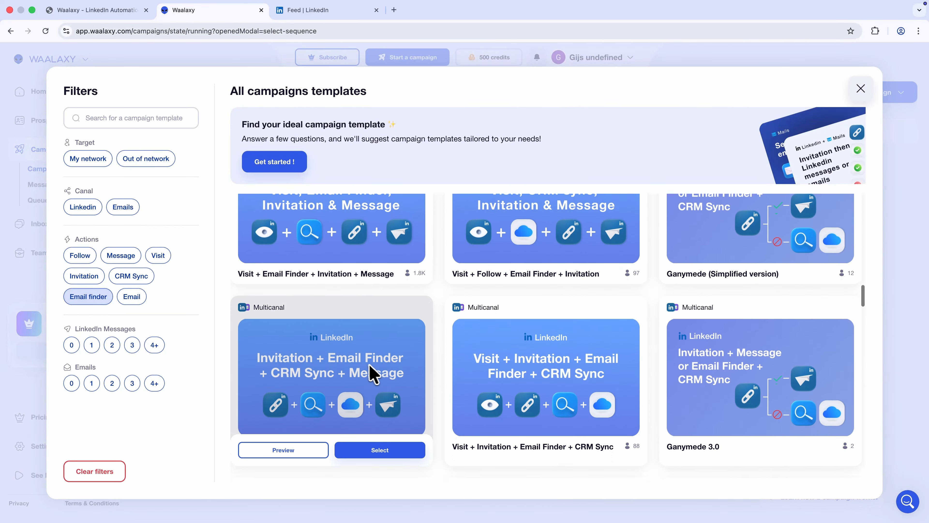
pyautogui.scroll(-5, 827, 359)
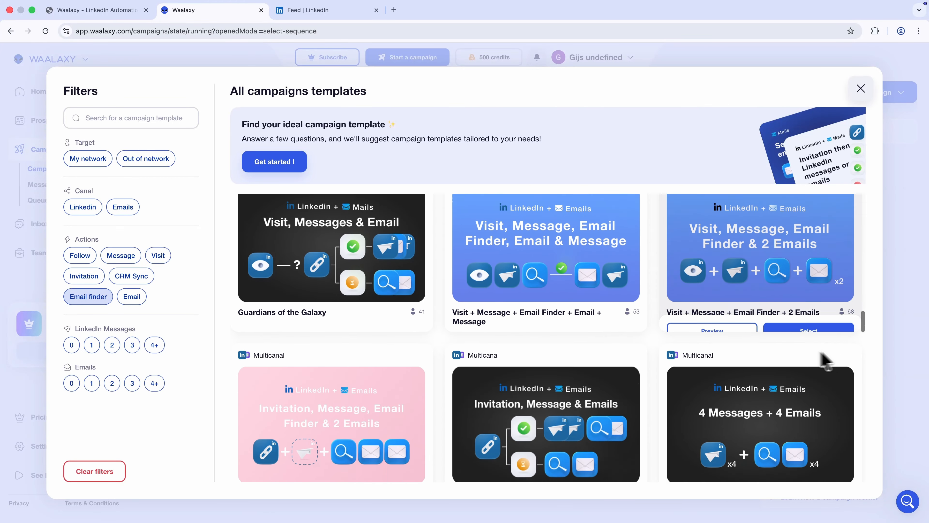
pyautogui.scroll(-3, 358, 348)
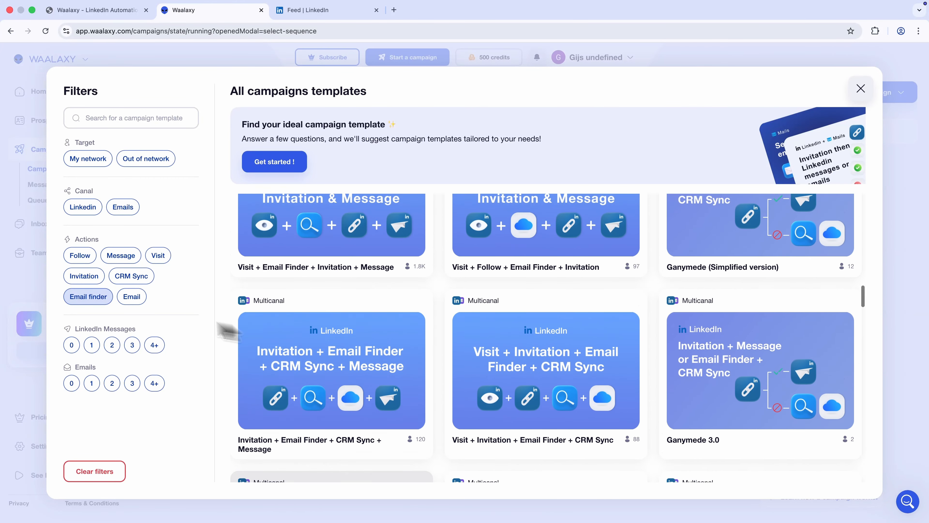
pyautogui.click(95, 298)
# Filter the campaign templates to the LinkedIn channel and select the Invitation + 2 Messages template
pyautogui.click(88, 205)
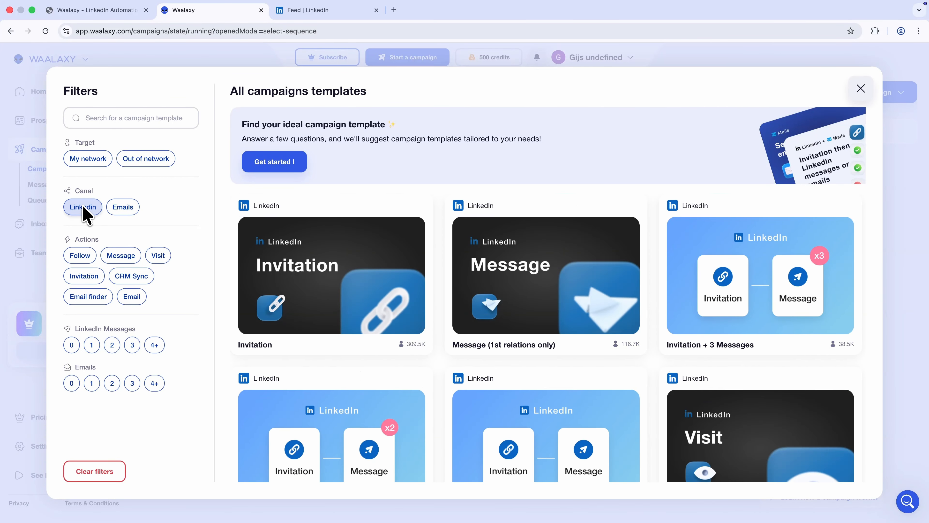
pyautogui.scroll(-4, 342, 269)
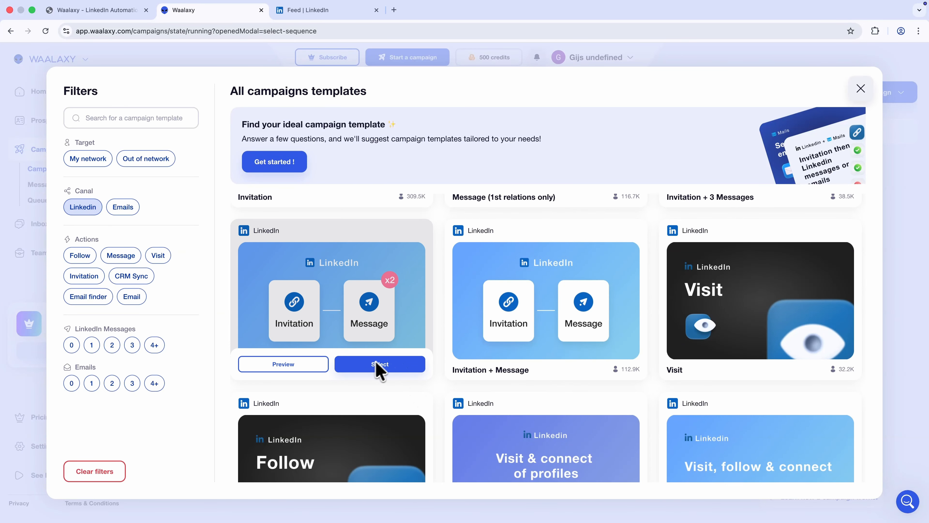
pyautogui.click(379, 367)
# Name the campaign Content Strategist, USA and continue to adding prospects
pyautogui.press('super+a')
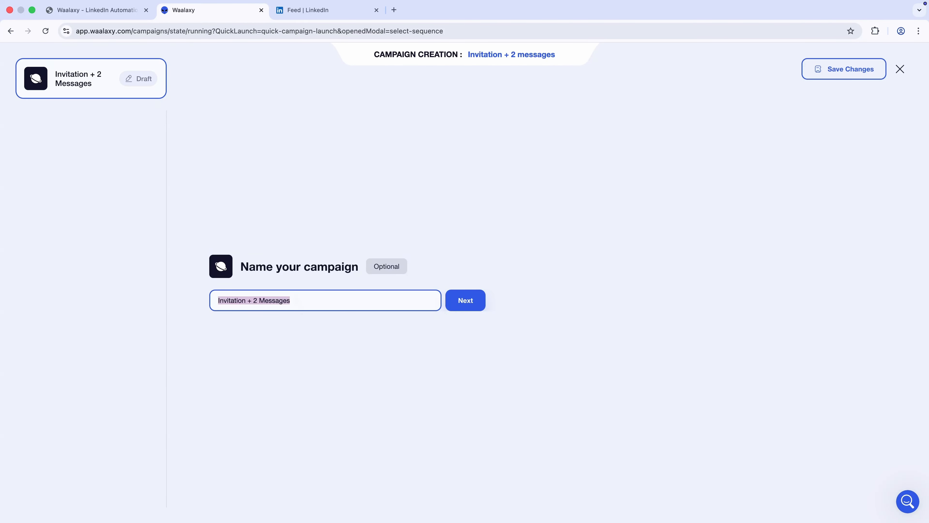
pyautogui.write('Content Strategist, USA')
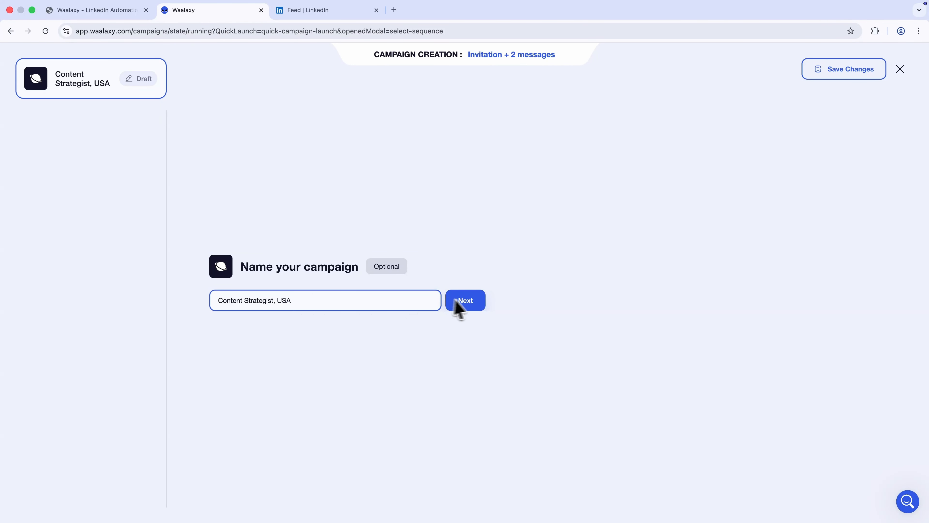
pyautogui.click(461, 300)
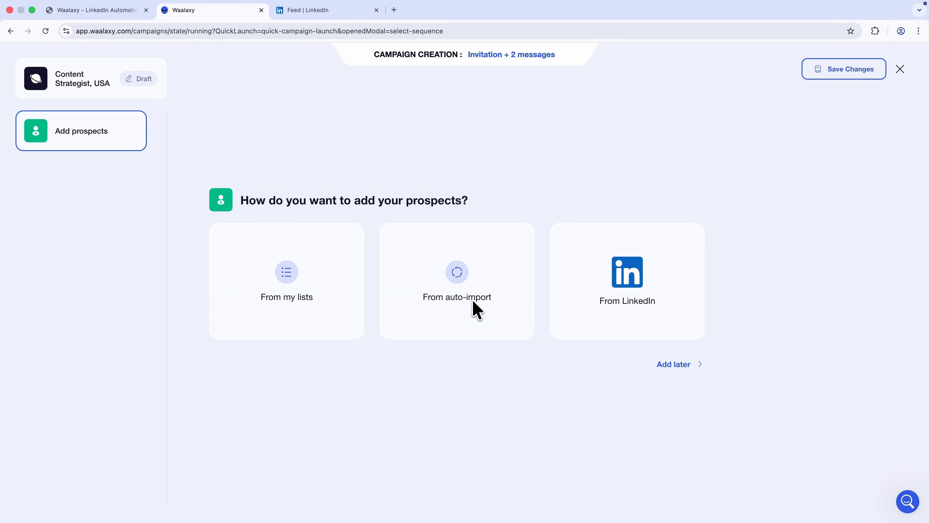
# Add all prospects from the existing Content Strategists USA list to the campaign
pyautogui.click(308, 289)
pyautogui.click(294, 285)
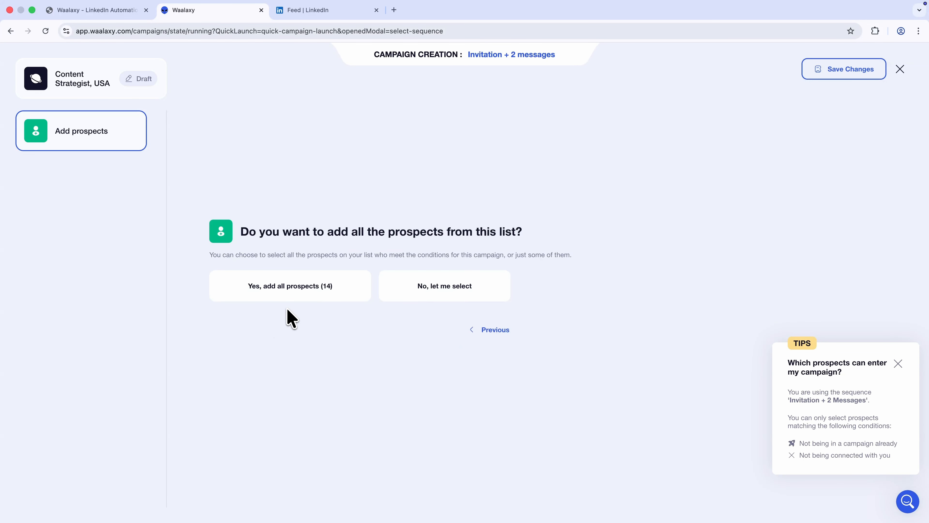
pyautogui.click(288, 286)
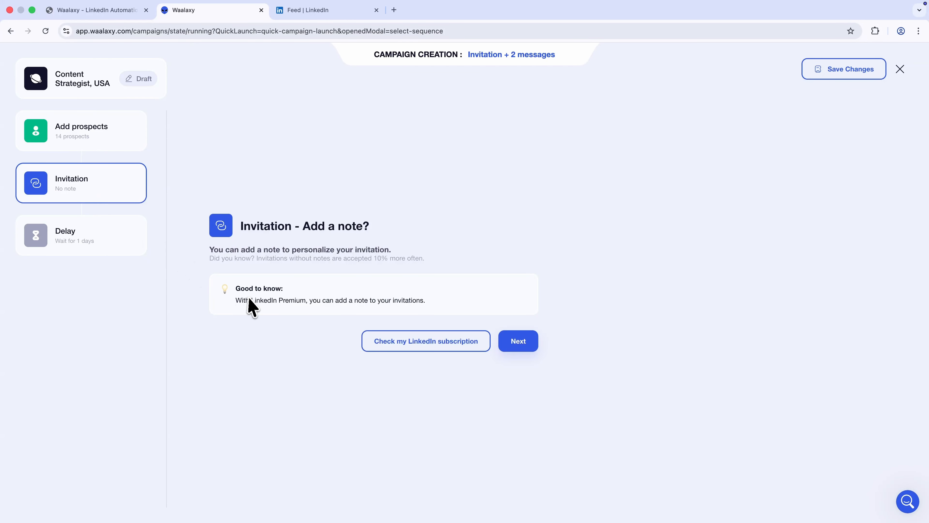
# Read the hint about invitation notes and continue with the invitation without a note
pyautogui.moveTo(236, 300); pyautogui.dragTo(334, 301)
pyautogui.click(421, 305)
pyautogui.click(516, 343)
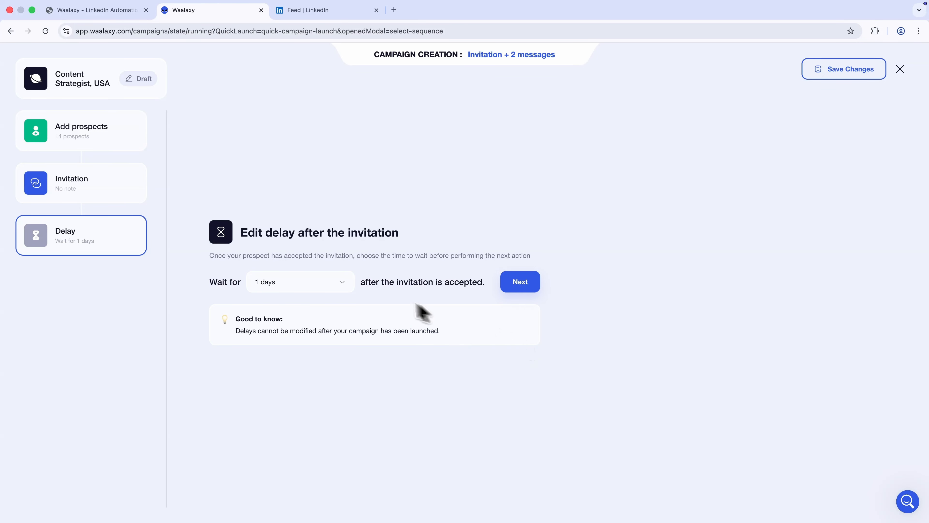
# Choose a delay of 1 day after the invitation is accepted and continue to the first message
pyautogui.click(302, 289)
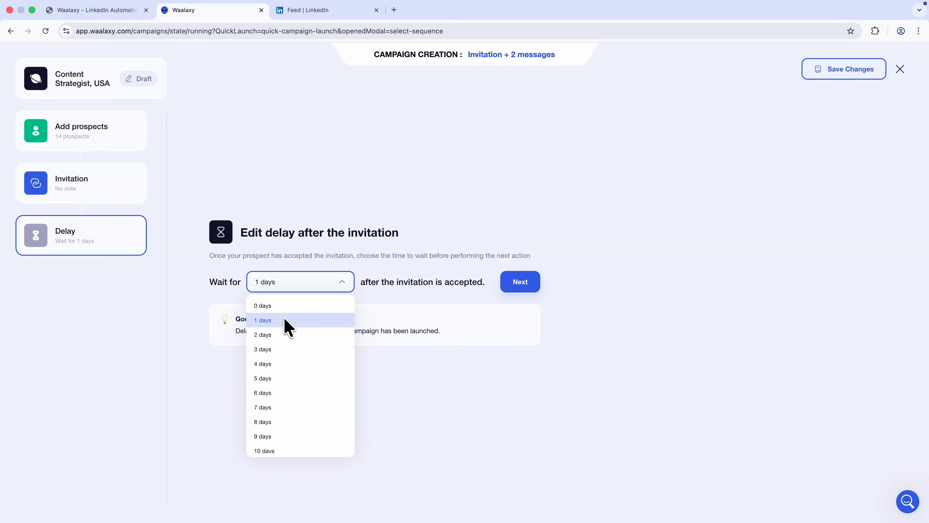
pyautogui.click(287, 320)
pyautogui.click(523, 288)
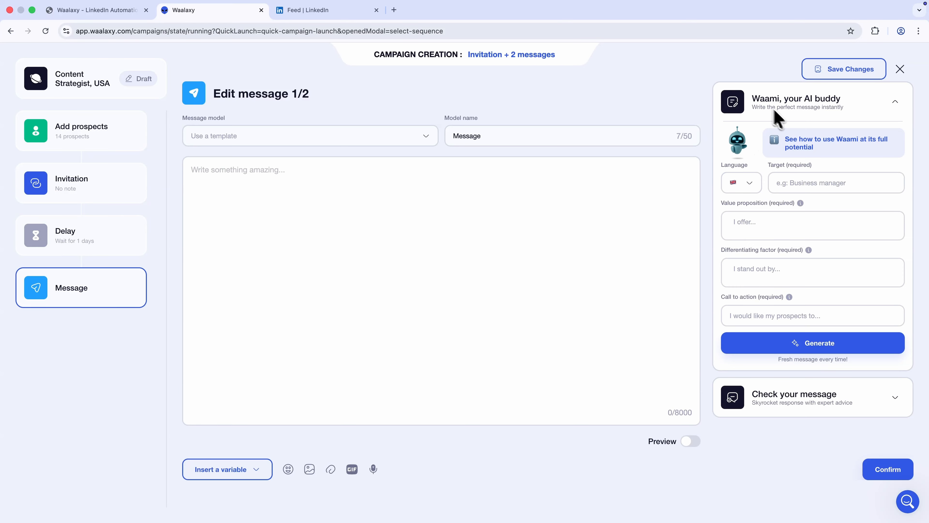
pyautogui.doubleClick(759, 98)
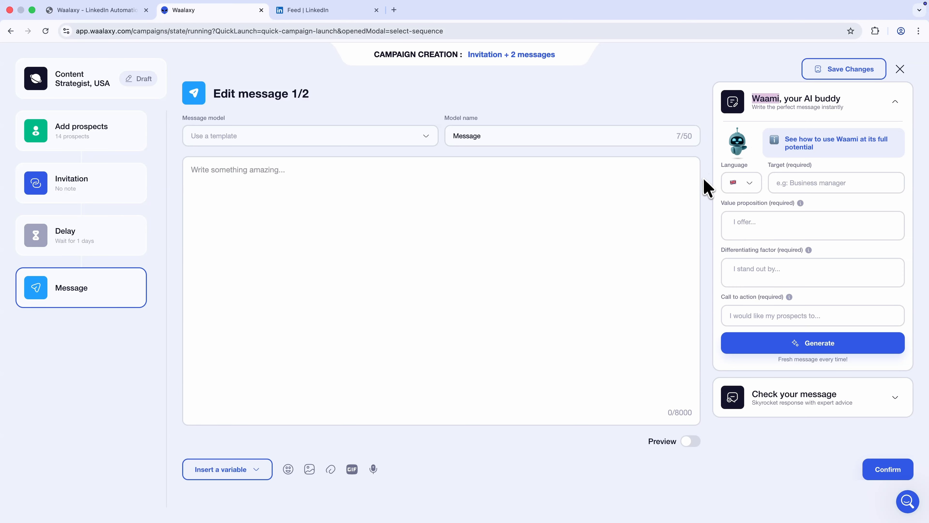